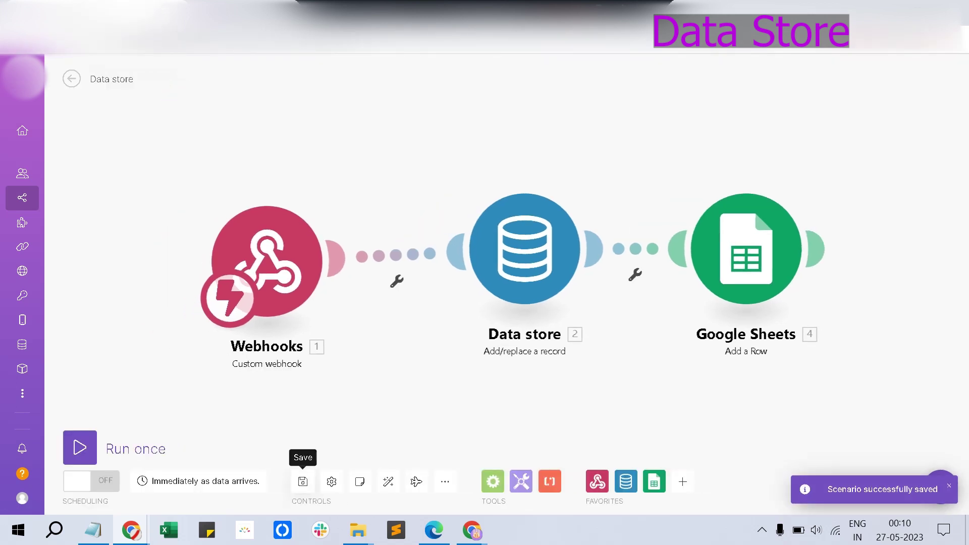
- Save the scenario and review the topic list in the Notepad notes
click(303, 481)
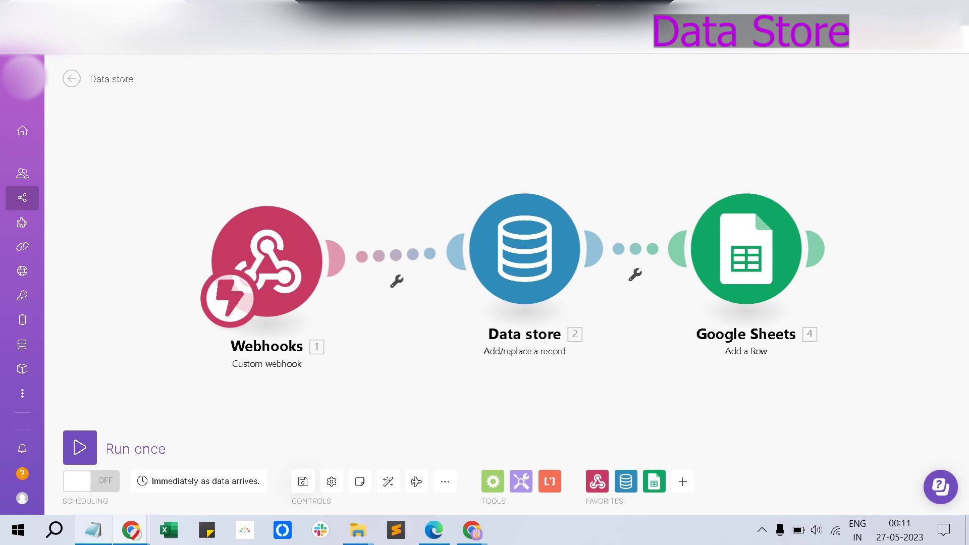
mouse_move(93, 530)
click(94, 530)
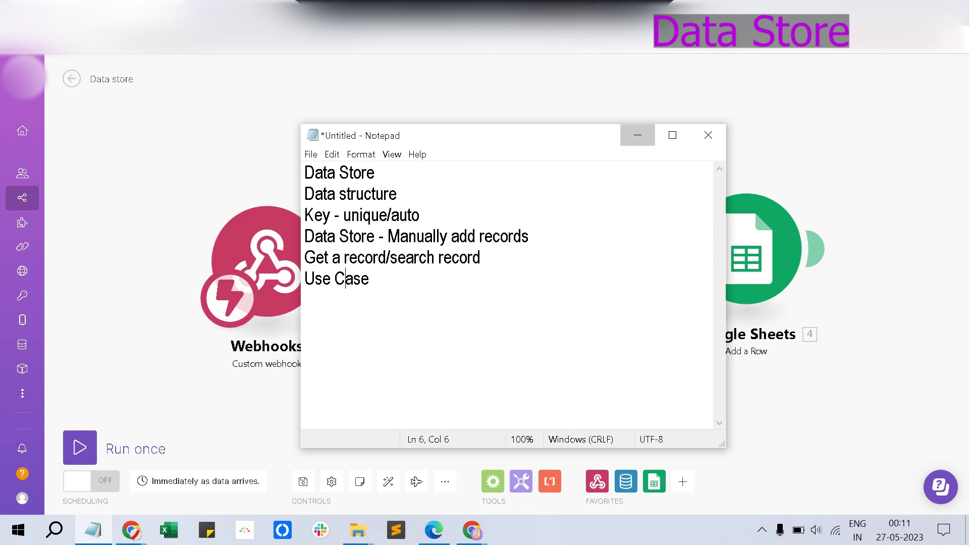
click(637, 135)
- Add a second Data store module with the Add/replace a record action and connect it automatically to the scenario flow
right_click(427, 168)
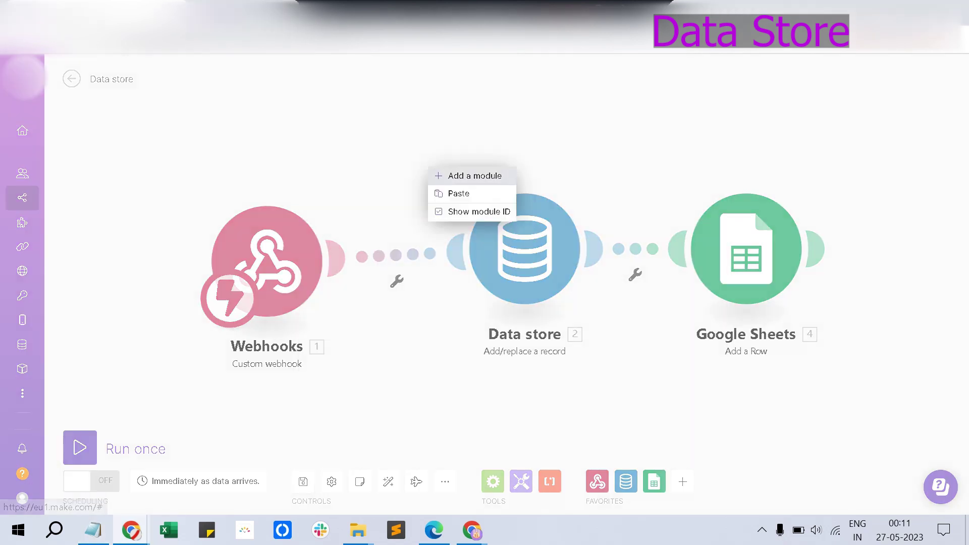
click(454, 176)
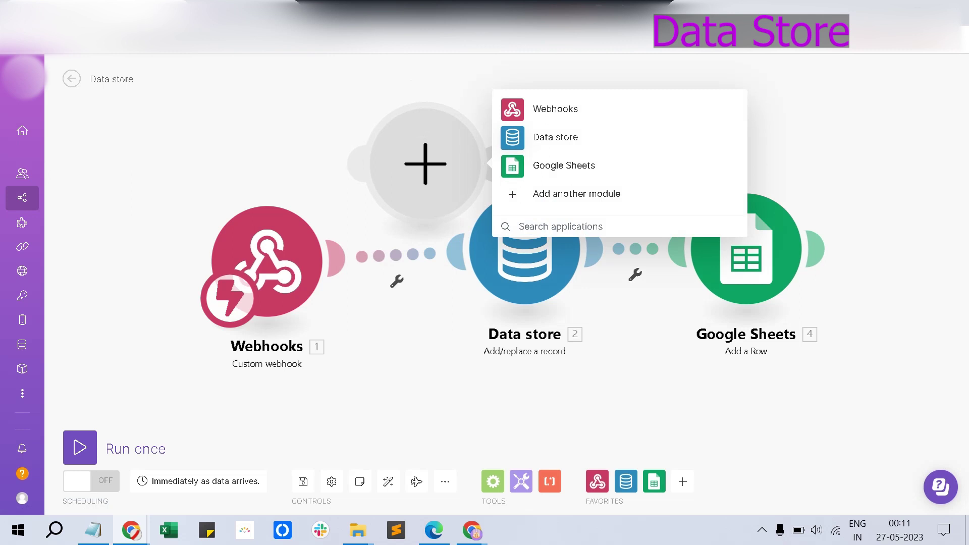
click(554, 137)
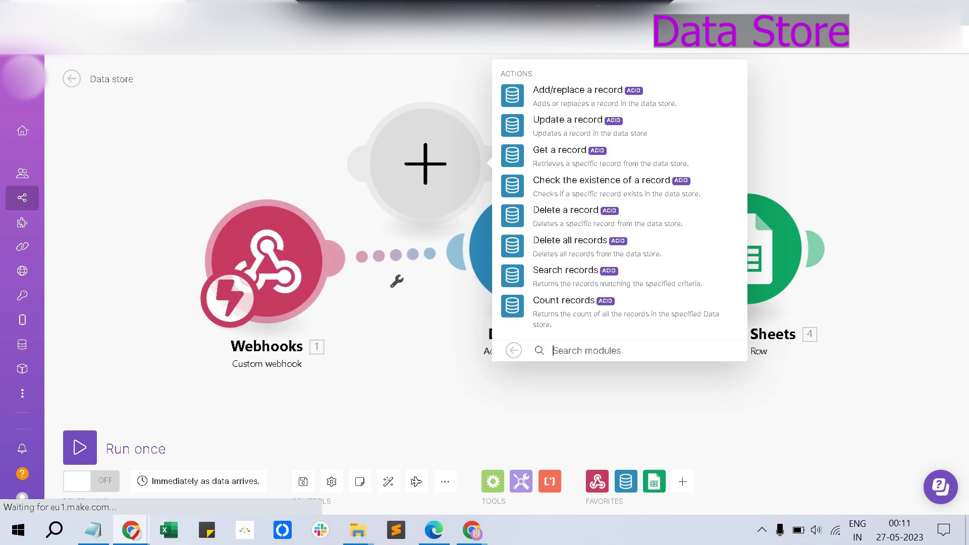
click(267, 262)
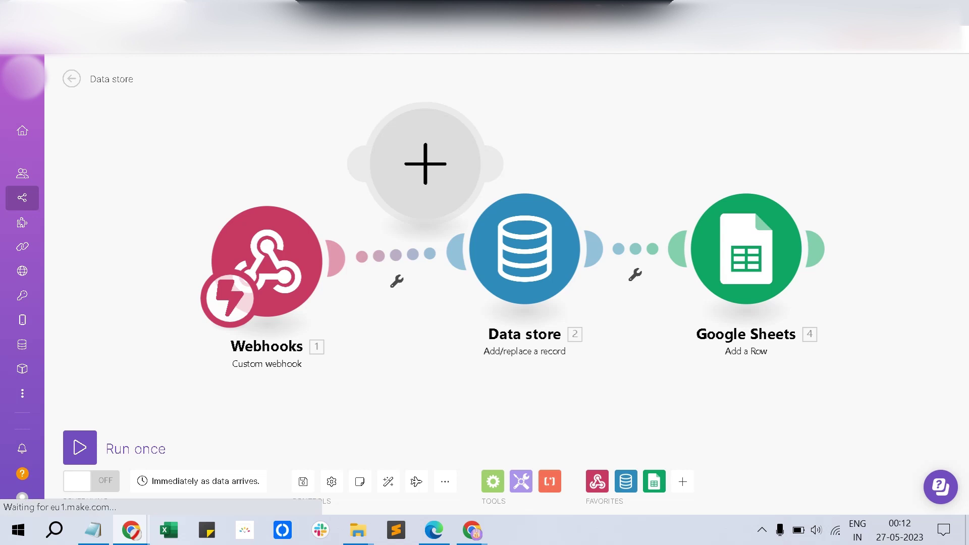
click(554, 137)
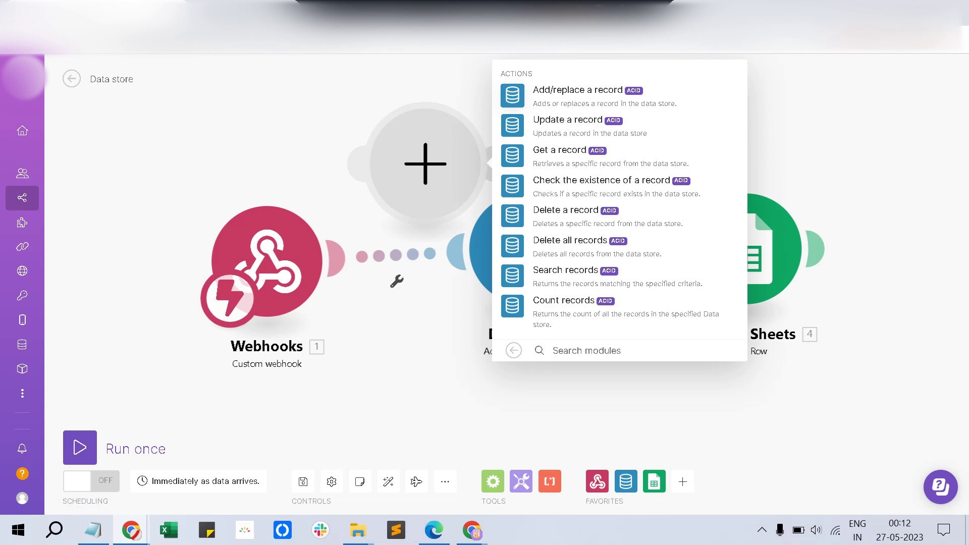
click(577, 95)
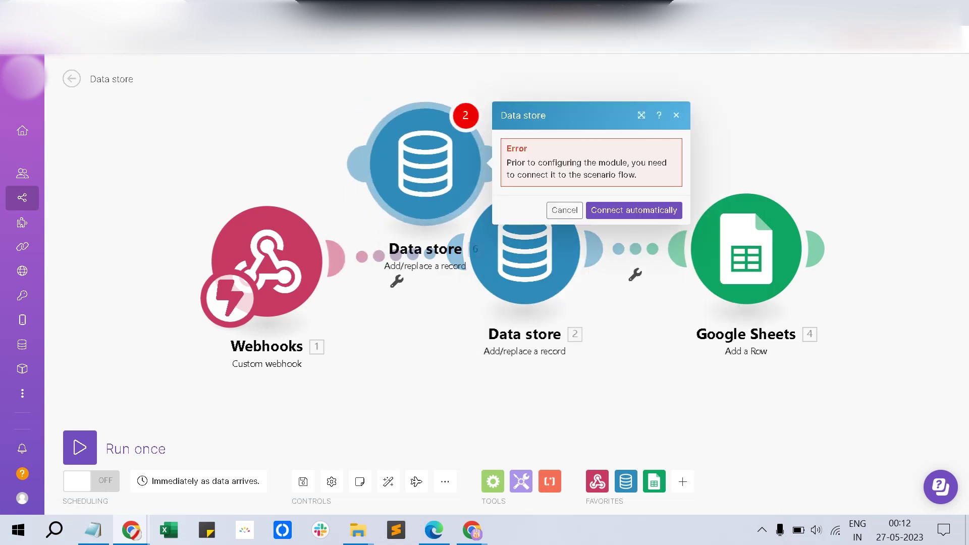
click(633, 209)
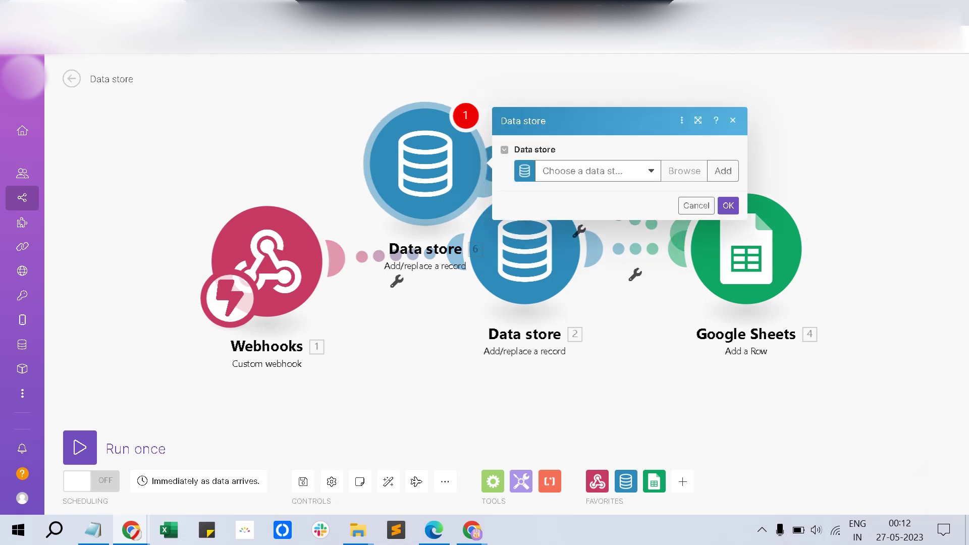
- Try to create a new data store from the newly added module's settings
click(598, 171)
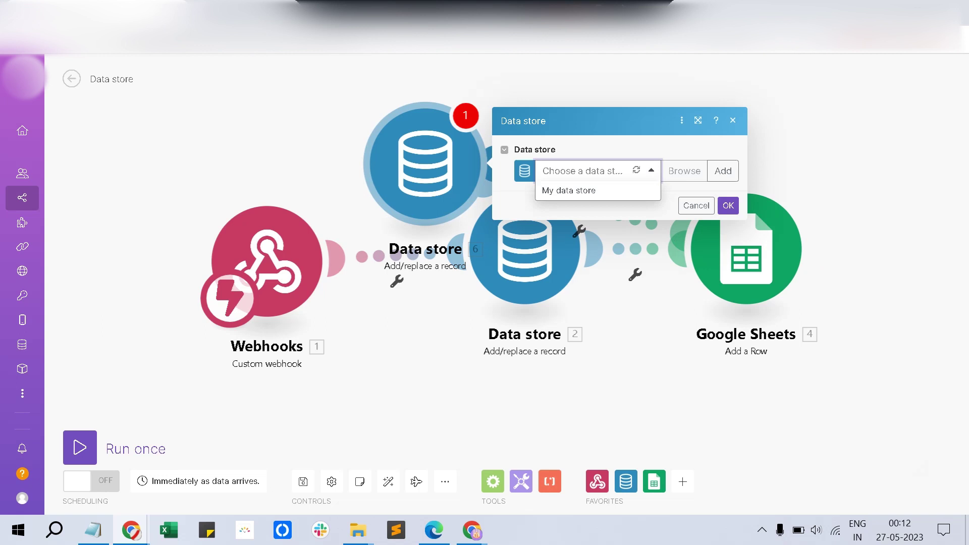
click(650, 170)
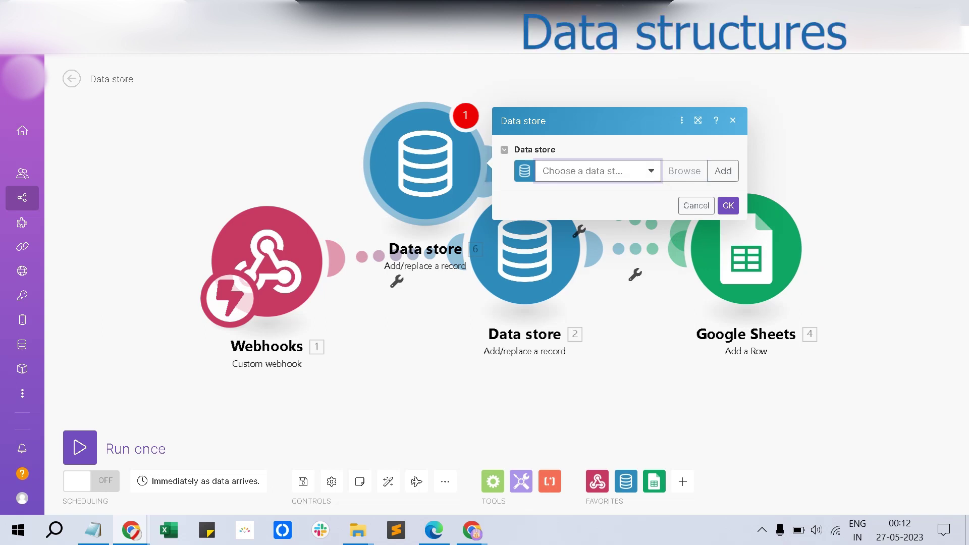
click(722, 171)
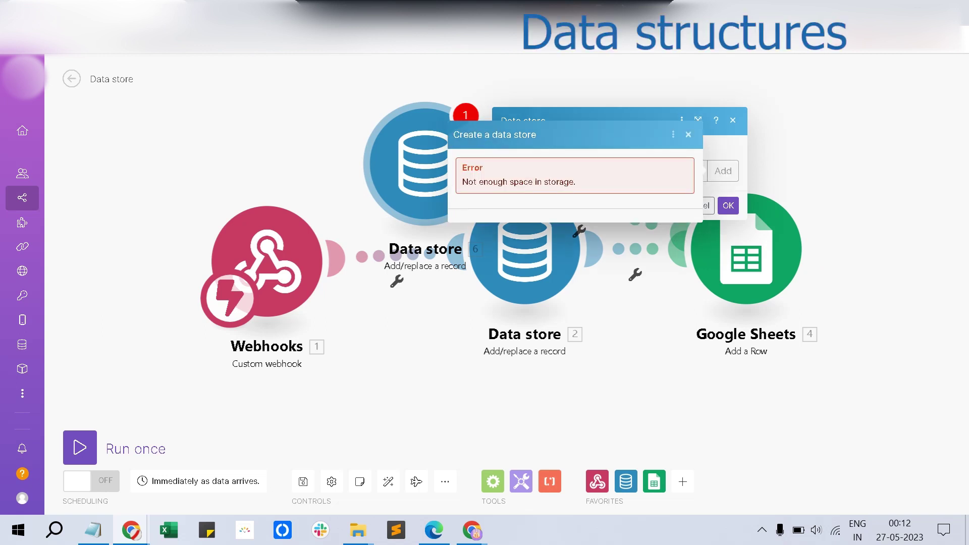
click(688, 134)
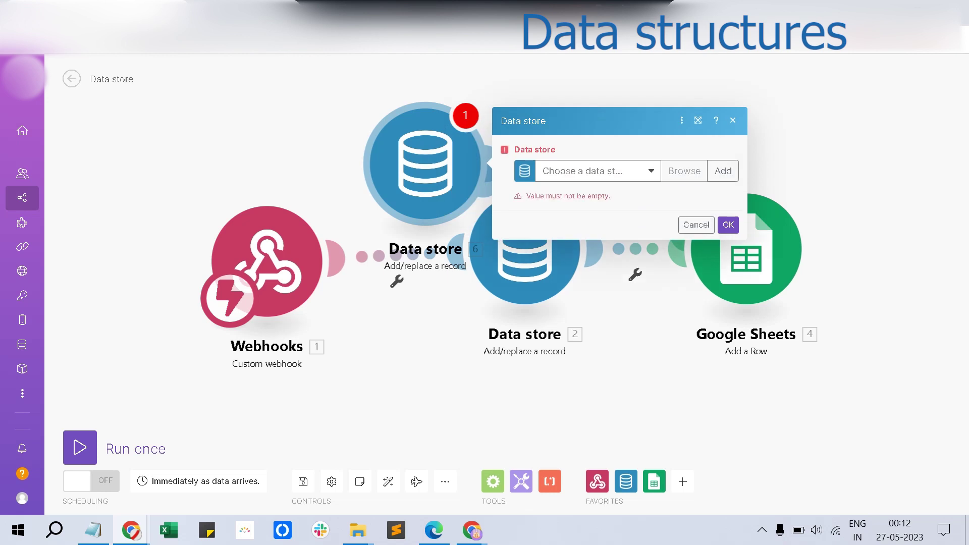
- Choose My data store in the newly added module, dismiss its settings and delete that module
click(597, 171)
click(568, 190)
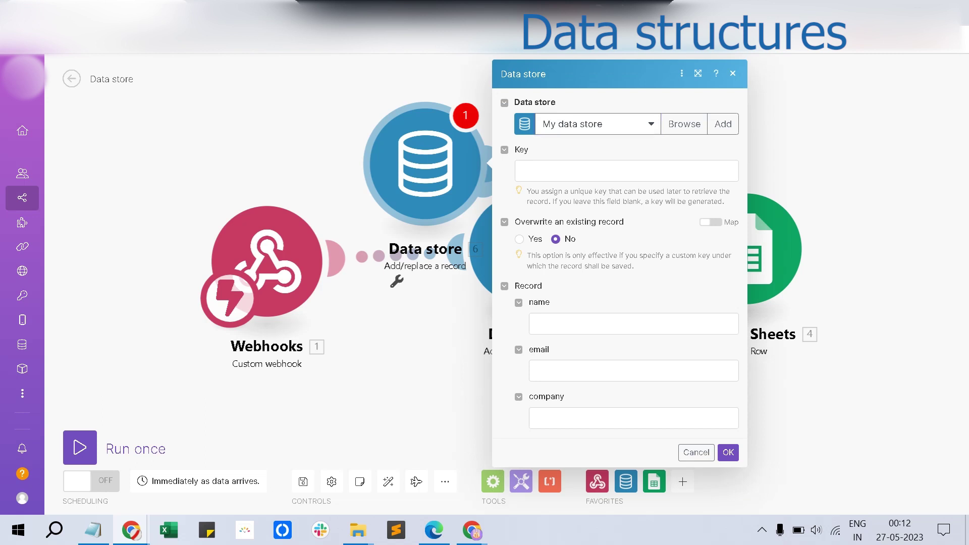
key(Escape)
right_click(453, 152)
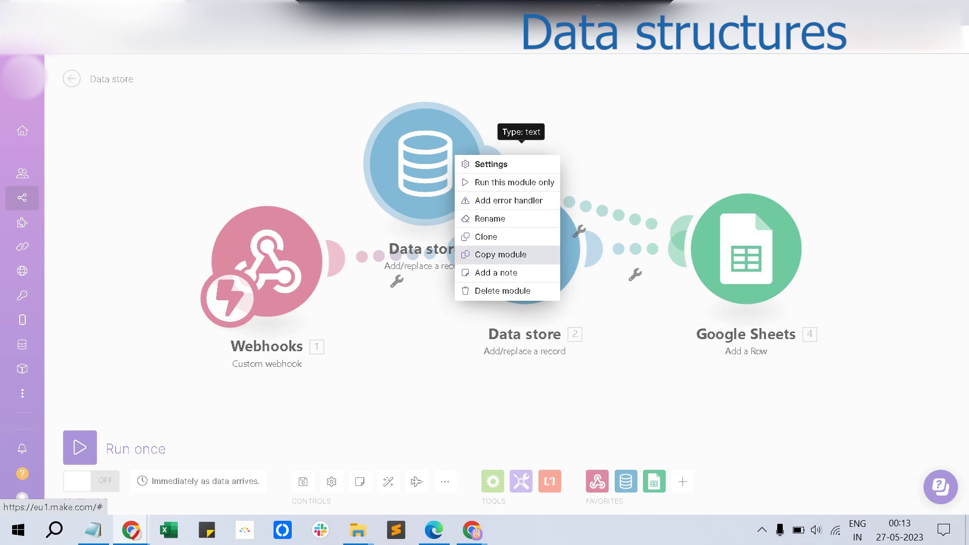
click(500, 292)
- Browse the records of My data store from the existing Data store module's settings and examine the record's key
click(524, 248)
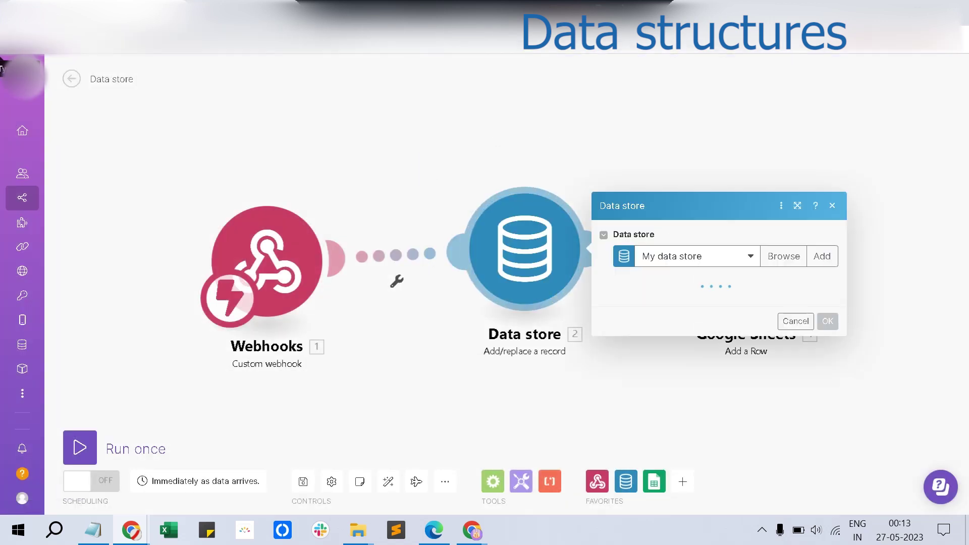
click(697, 123)
key(Escape)
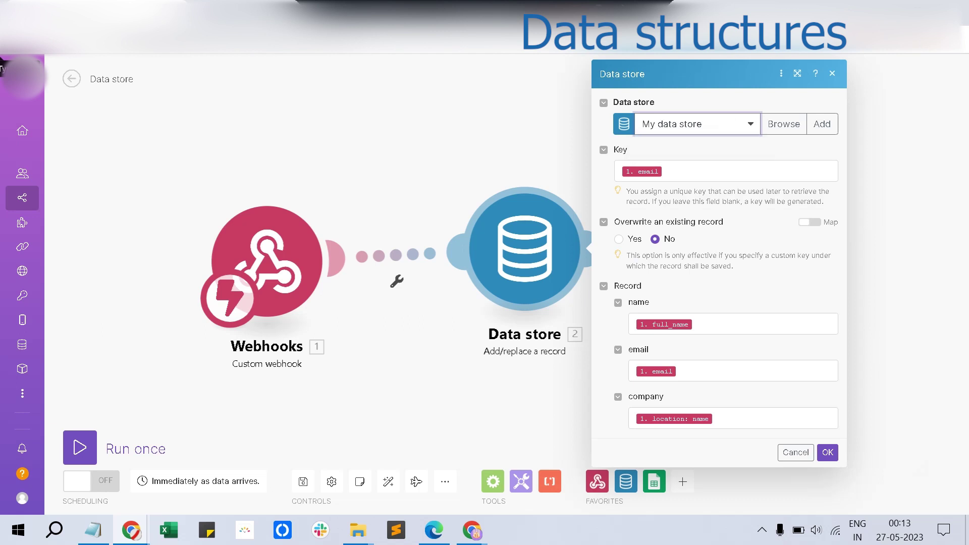
click(783, 123)
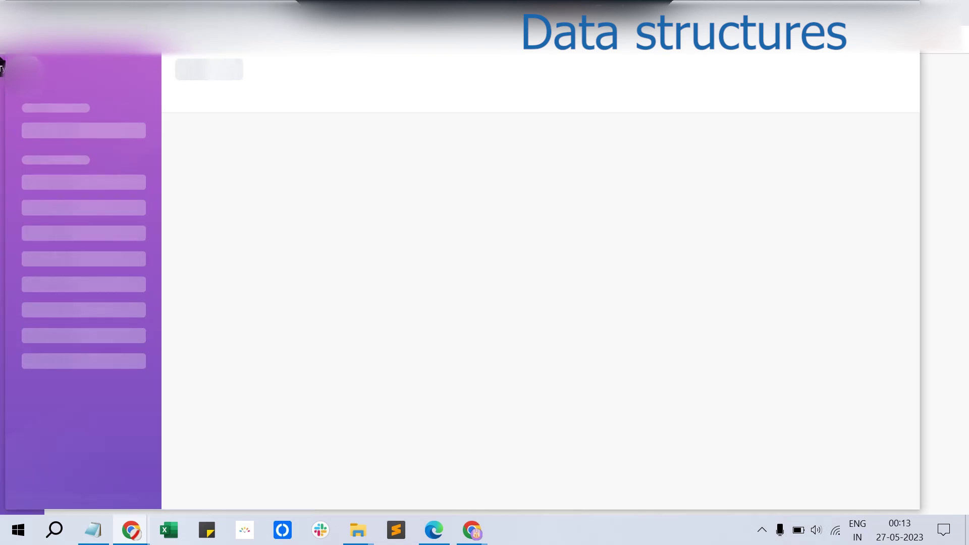
mouse_move(28, 335)
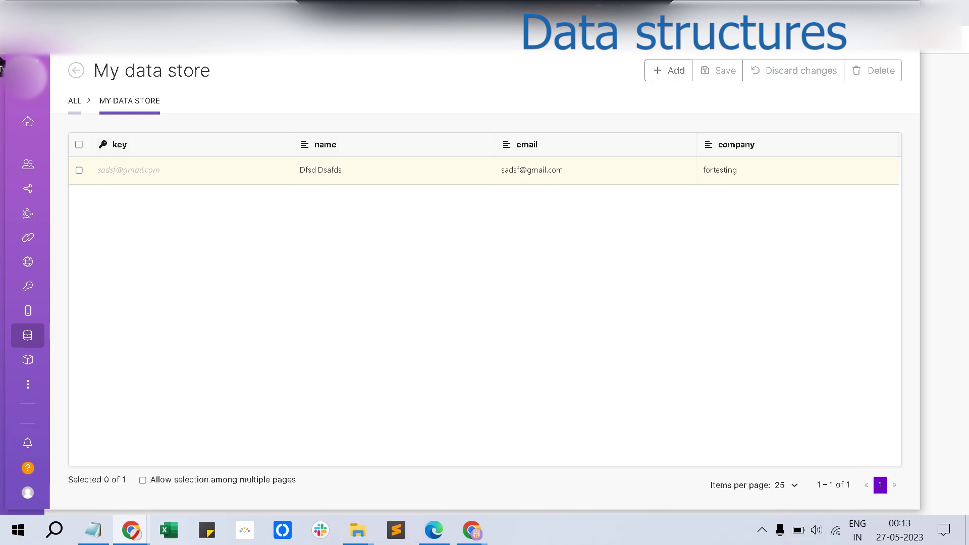
drag(97, 170, 159, 170)
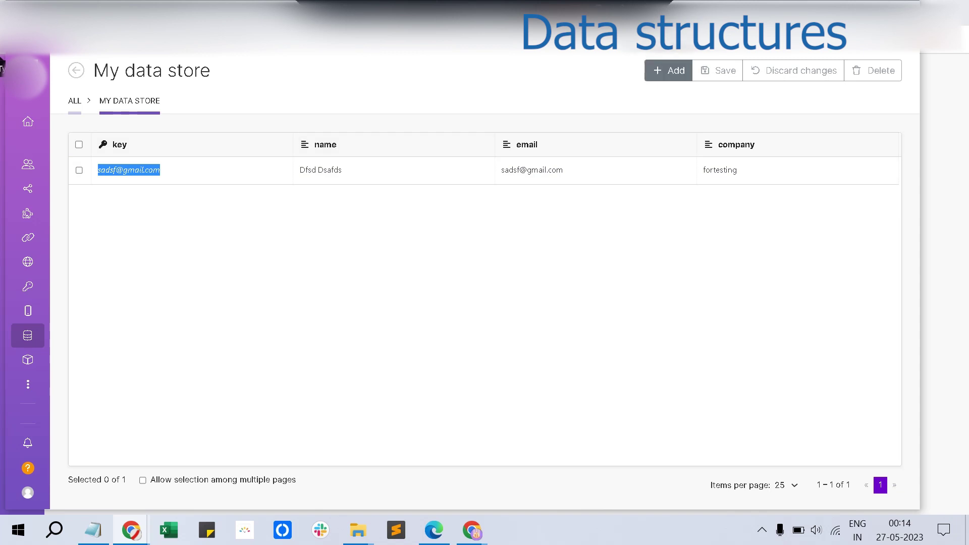
- Add a new record to My data store and fill in a sample name
click(668, 70)
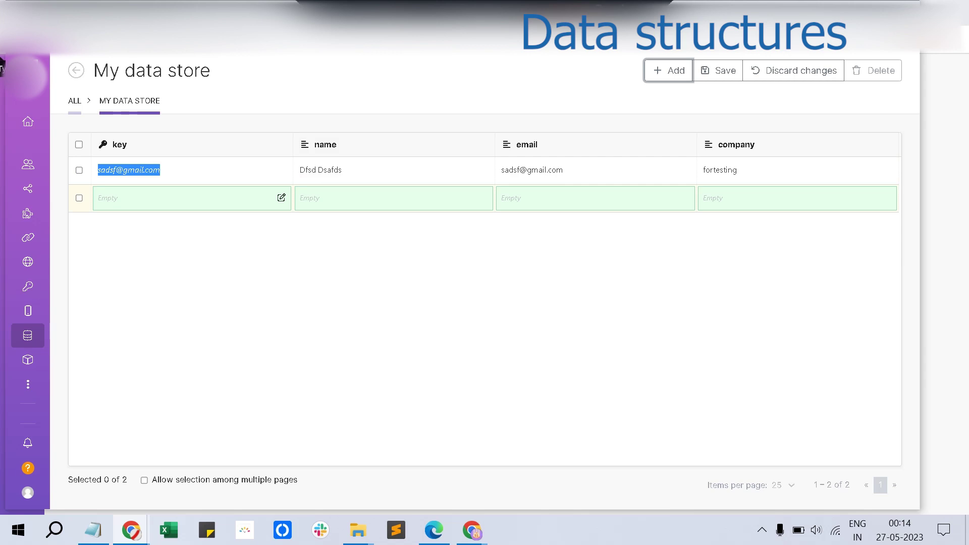
click(281, 197)
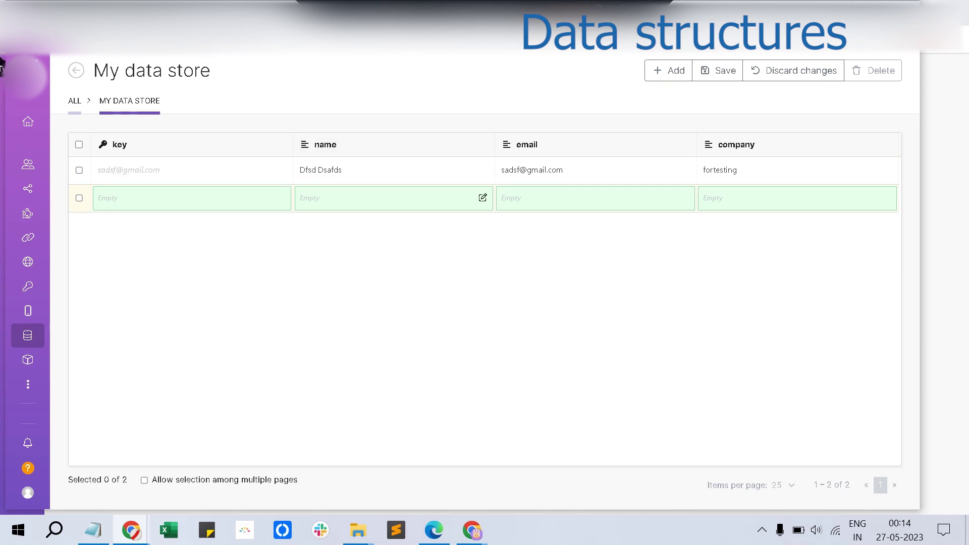
click(315, 197)
text(ssfgdfg)
- Fill in the new record's e-mail with a sample address and set its company to ssgffgdfg
click(525, 197)
click(510, 197)
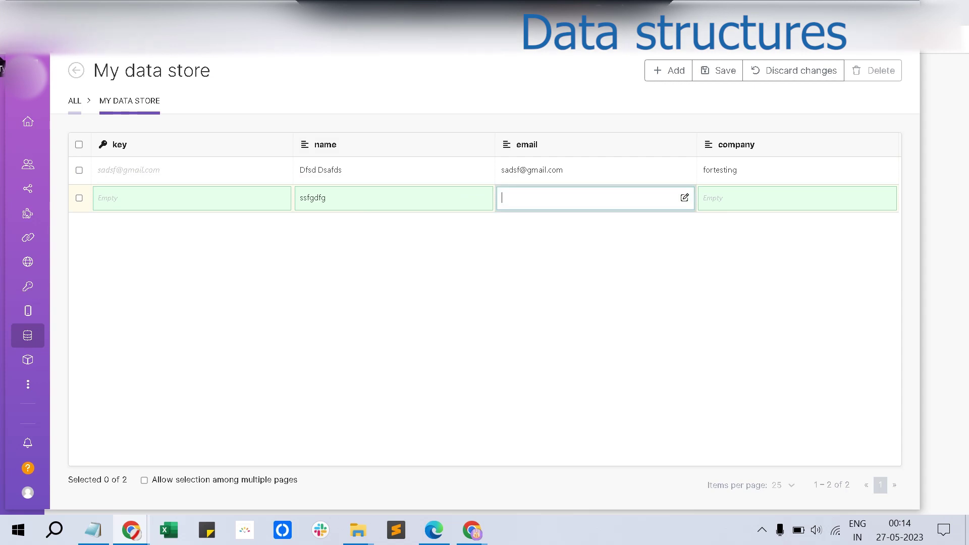
text(gfsgf)
text(@g,o)
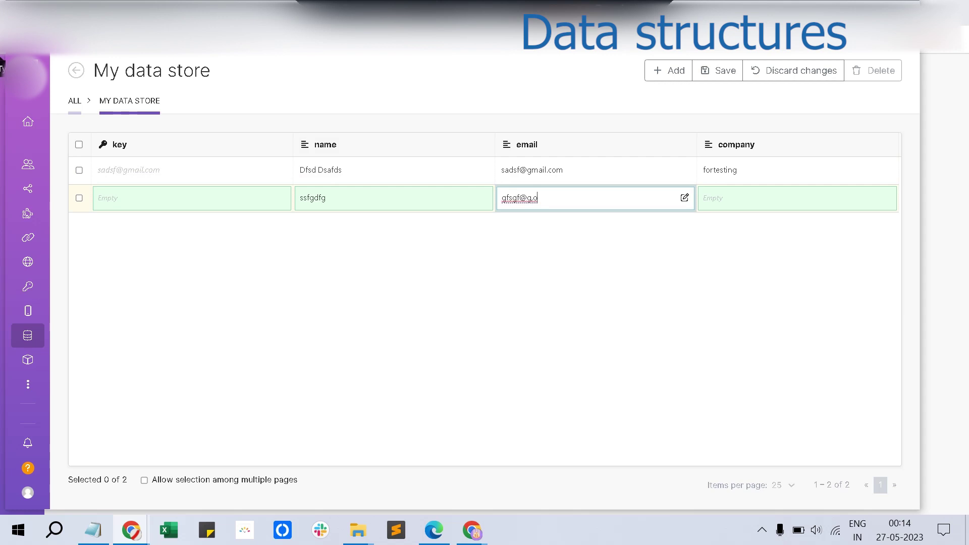
key(BackSpace)
key(BackSpace)
text(mail.com)
key(Tab)
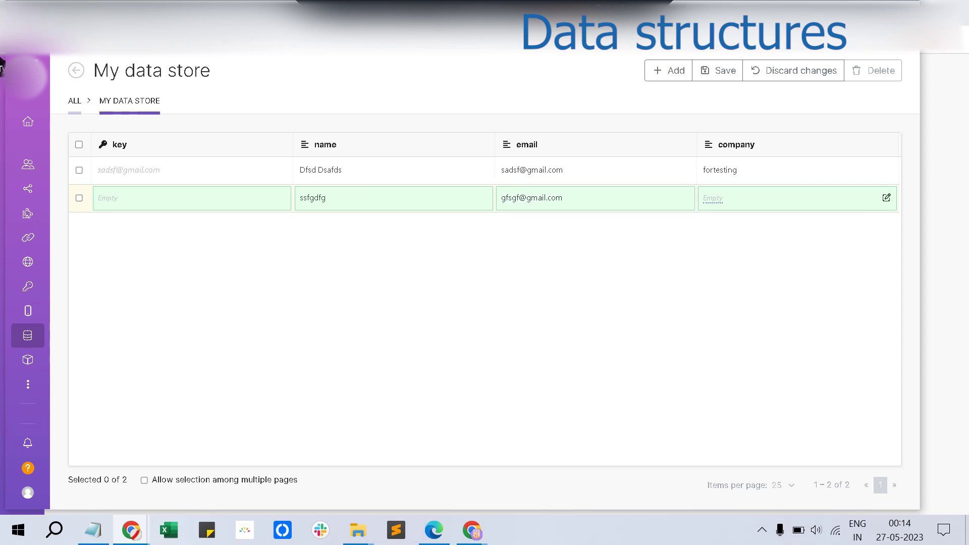
text(ssgffgdfg)
key(Return)
- Copy the new record's e-mail into its key field and save the data store changes
click(551, 198)
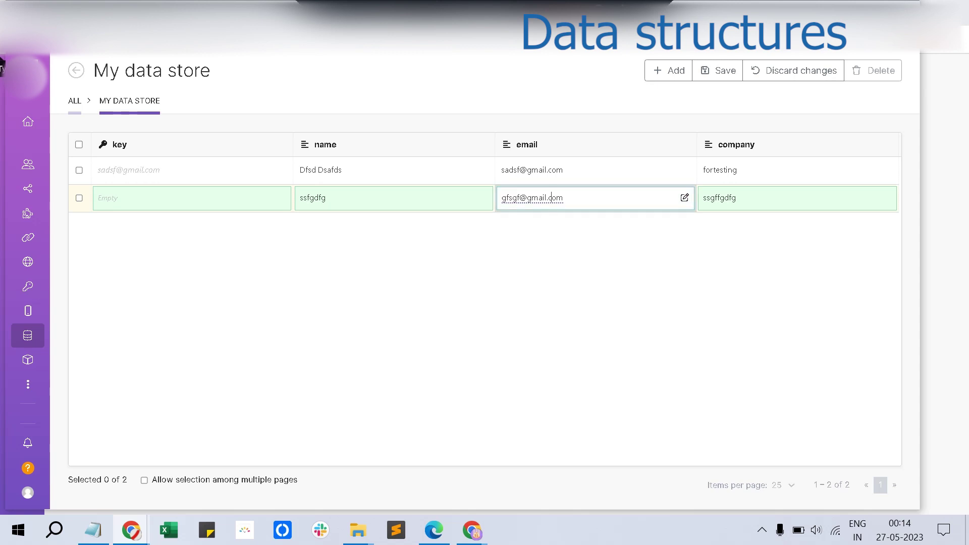
key(ctrl+a)
key(ctrl+c)
click(191, 198)
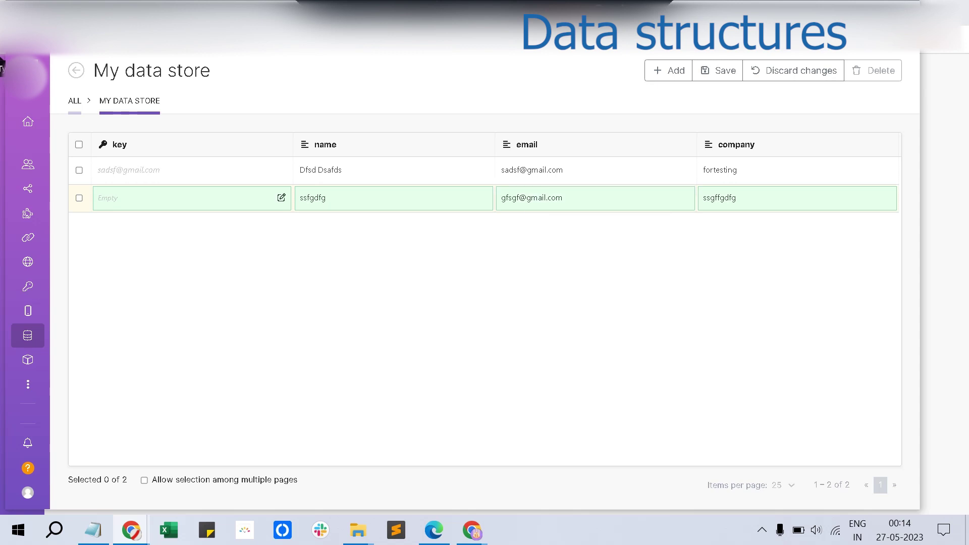
key(Return)
key(ctrl+v)
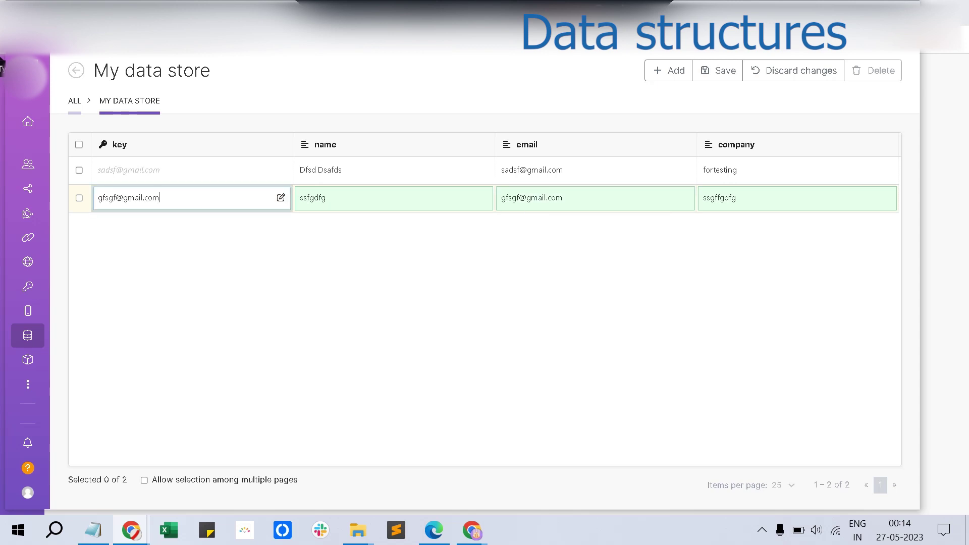
key(Return)
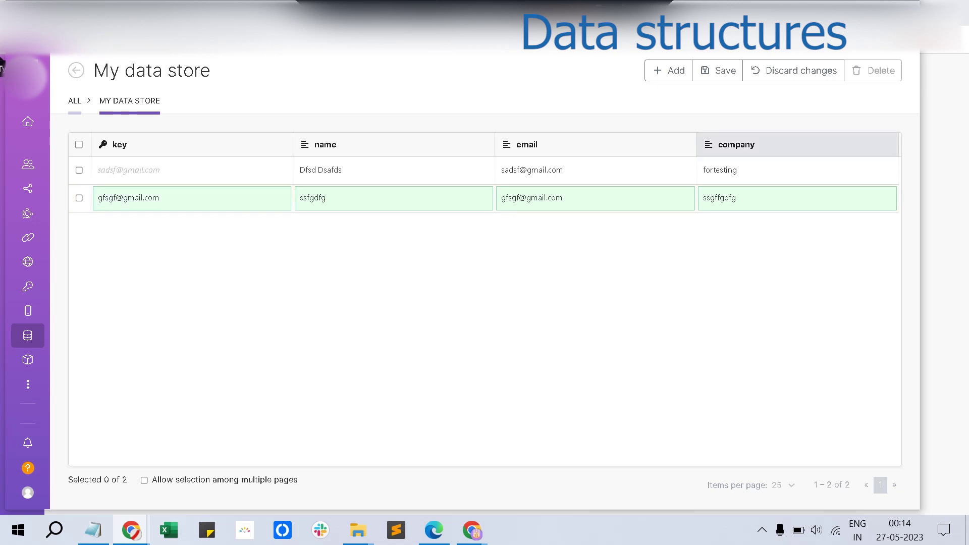
click(717, 71)
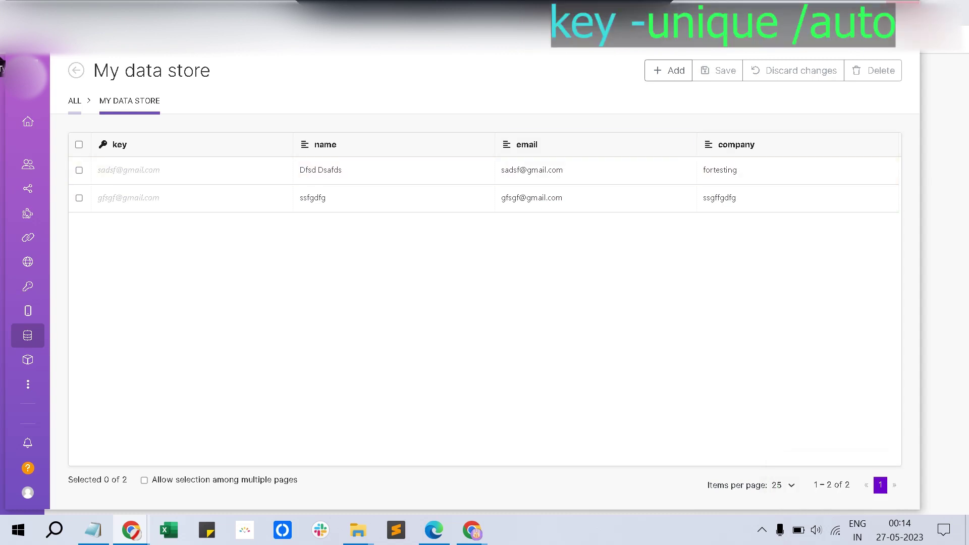
- Return to the scenario, clear the email mapping from the Data store module's Key and save the scenario
click(907, 11)
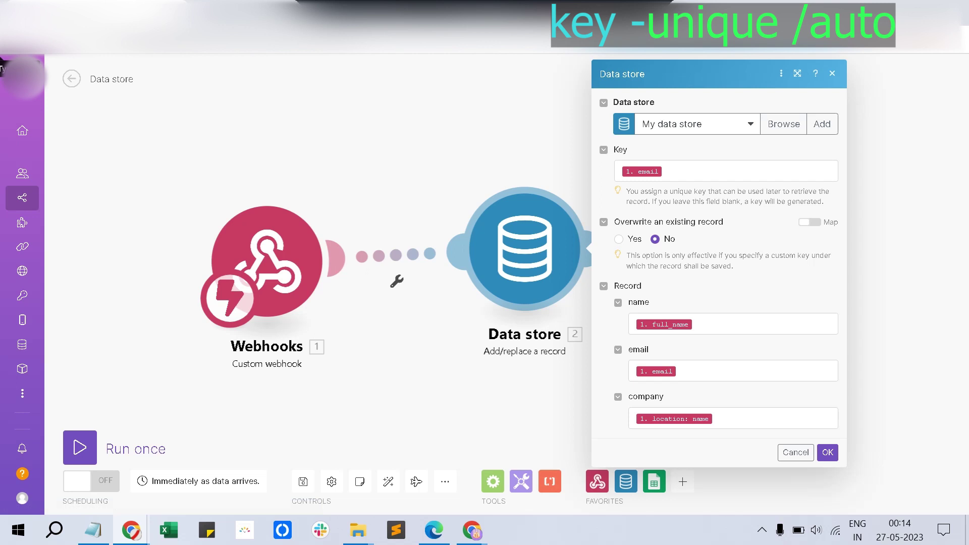
click(726, 171)
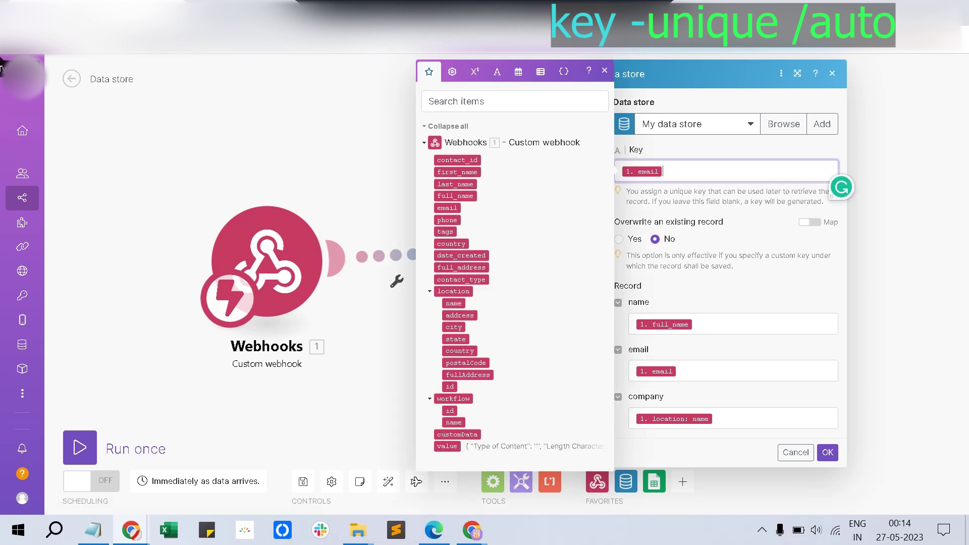
key(BackSpace)
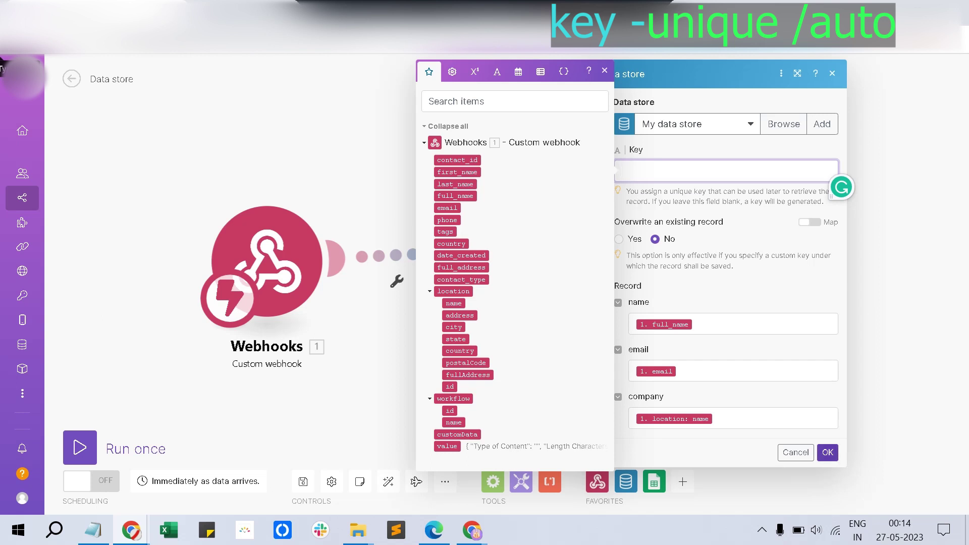
click(827, 452)
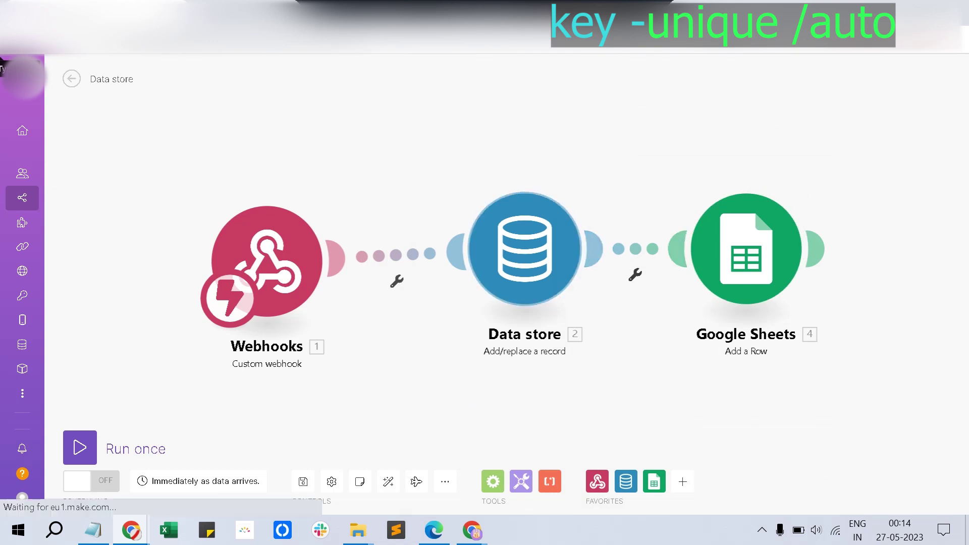
click(303, 481)
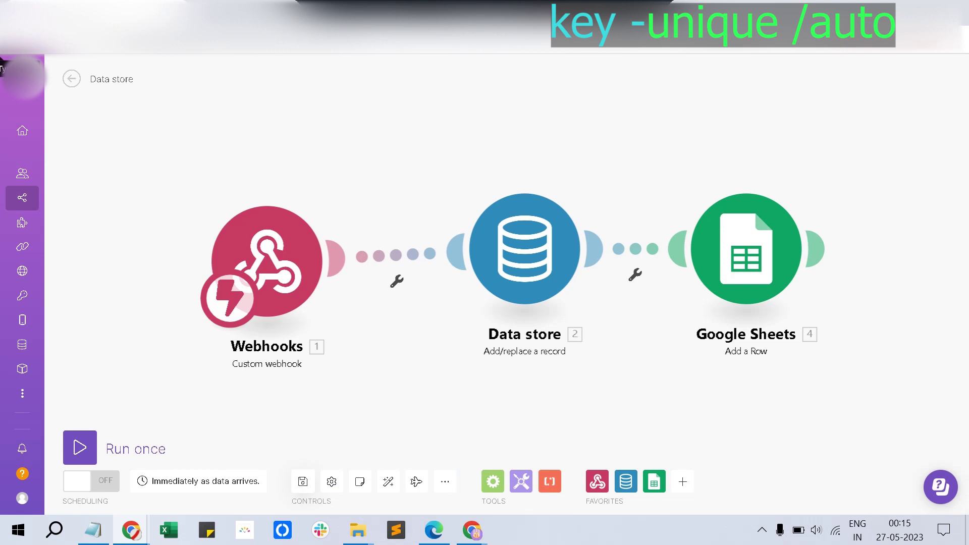
- Switch to the hook workflow in the other browser window and run a workflow test with the contact named test
mouse_move(22, 319)
click(64, 344)
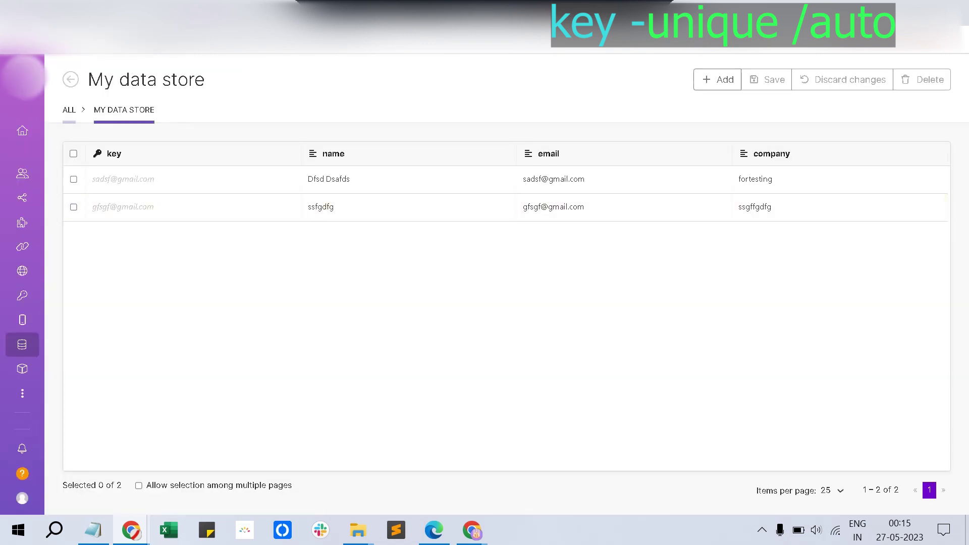
mouse_move(471, 529)
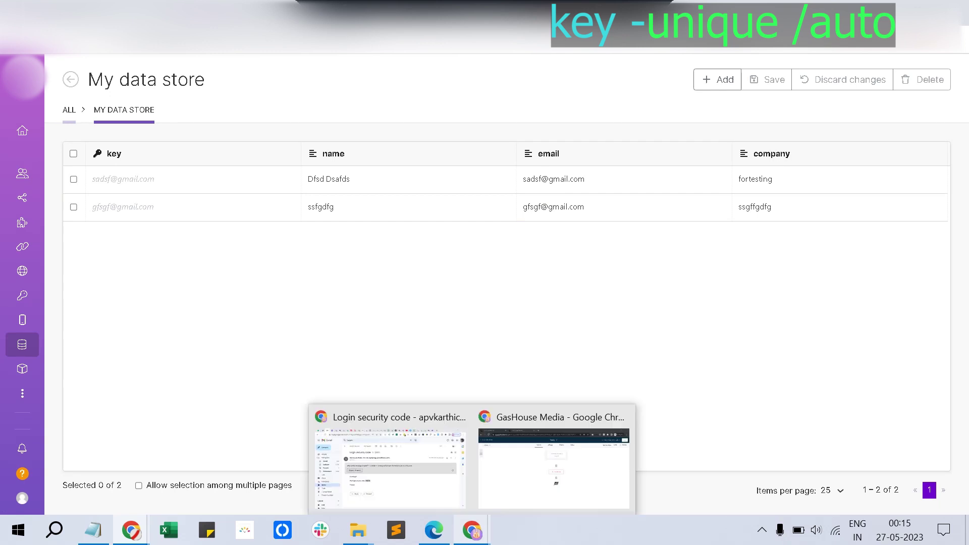
click(553, 464)
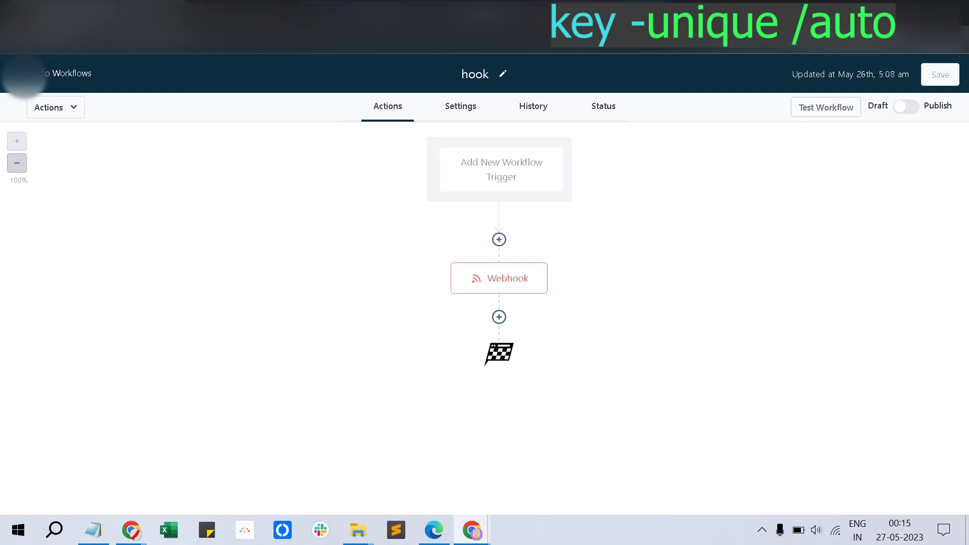
click(825, 107)
click(812, 160)
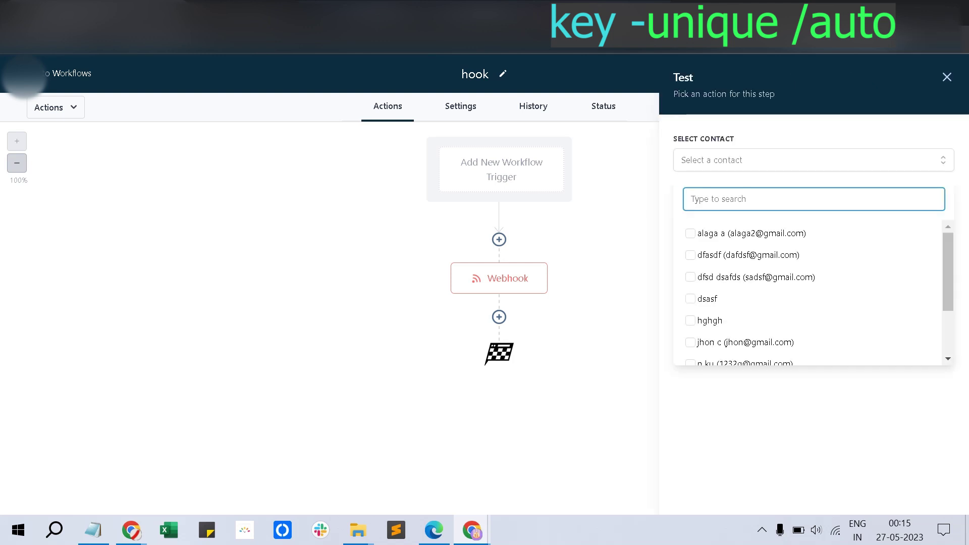
scroll(808, 292, down, 3)
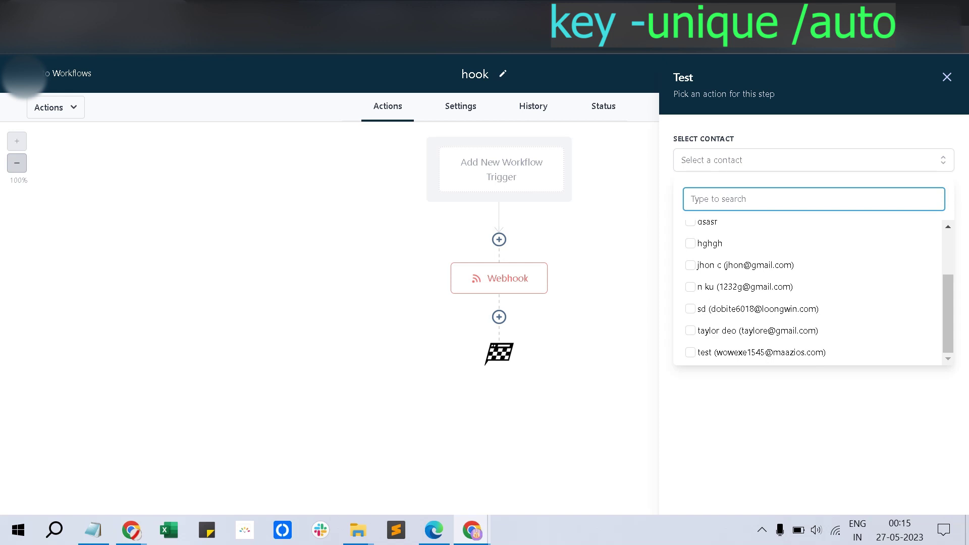
click(690, 352)
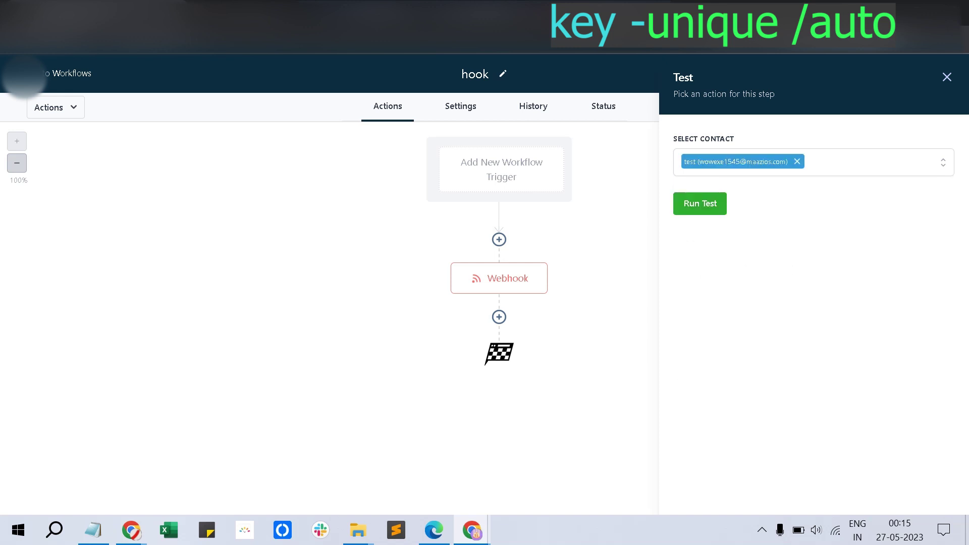
click(699, 203)
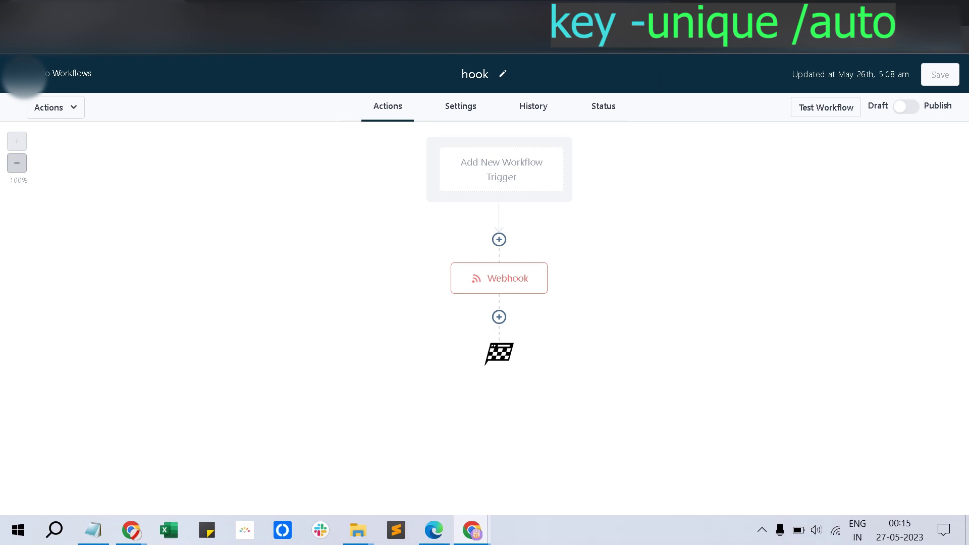
- Switch back to Make, return to the Data store scenario and turn its immediate scheduling on
mouse_move(131, 530)
click(245, 459)
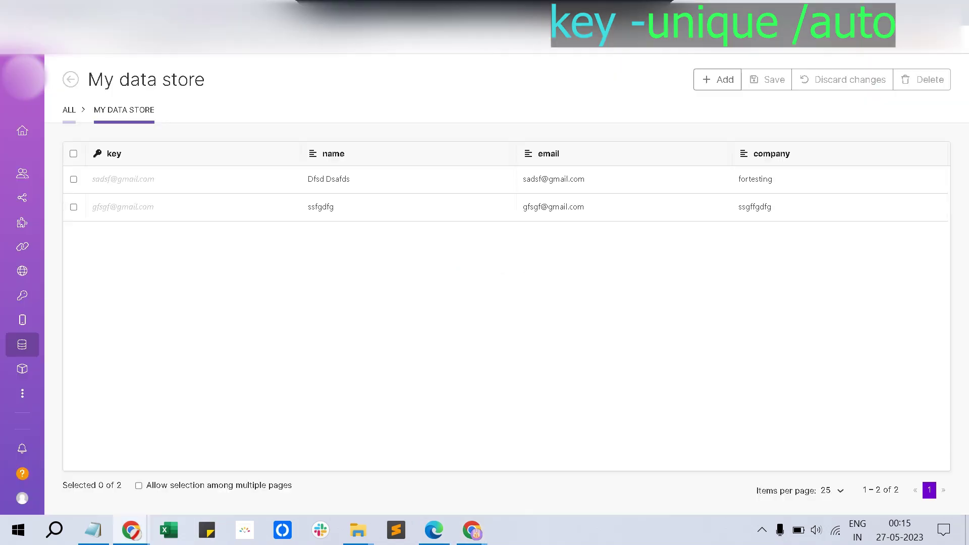
key(ctrl+shift+Tab)
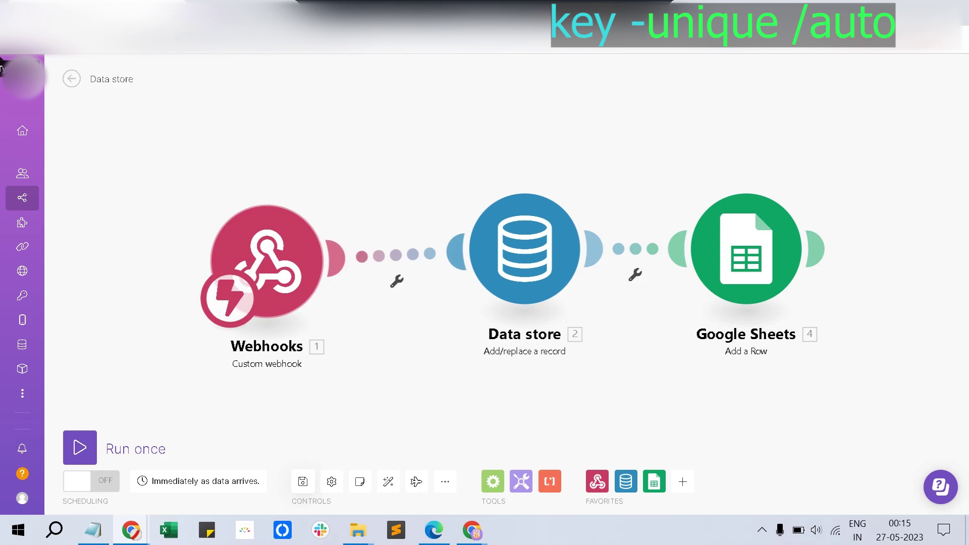
click(77, 480)
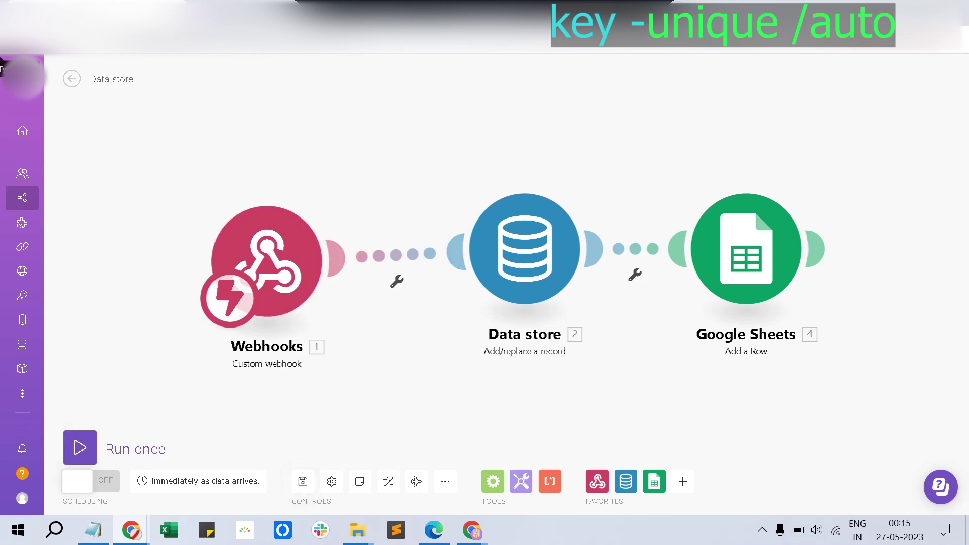
click(306, 483)
key(Return)
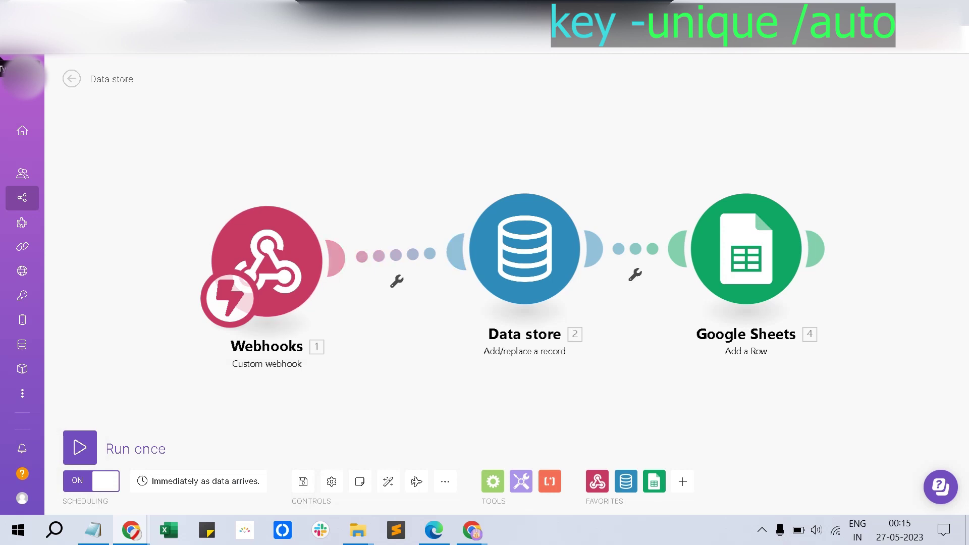
- Open the May 27, 12:15:46 AM run and inspect the key output by its Data store operation
click(71, 78)
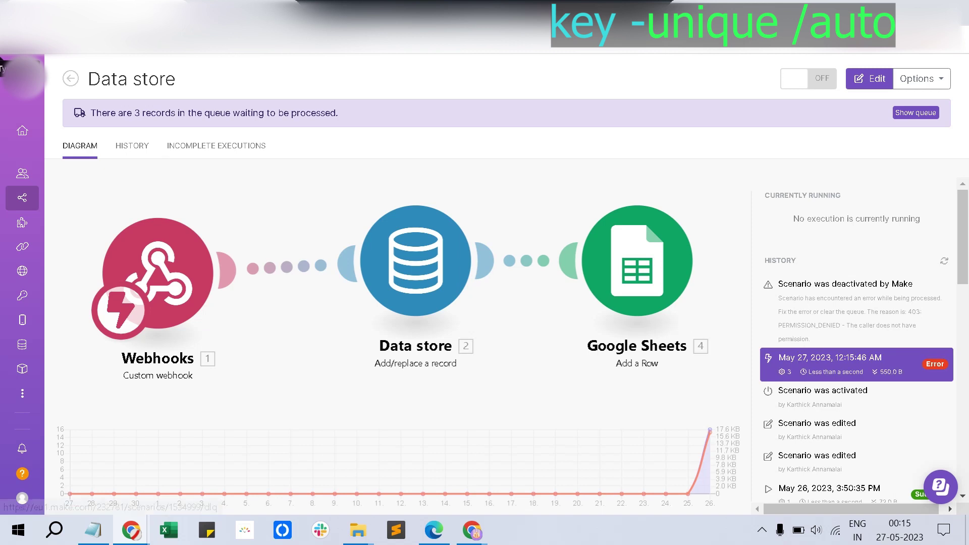
click(833, 363)
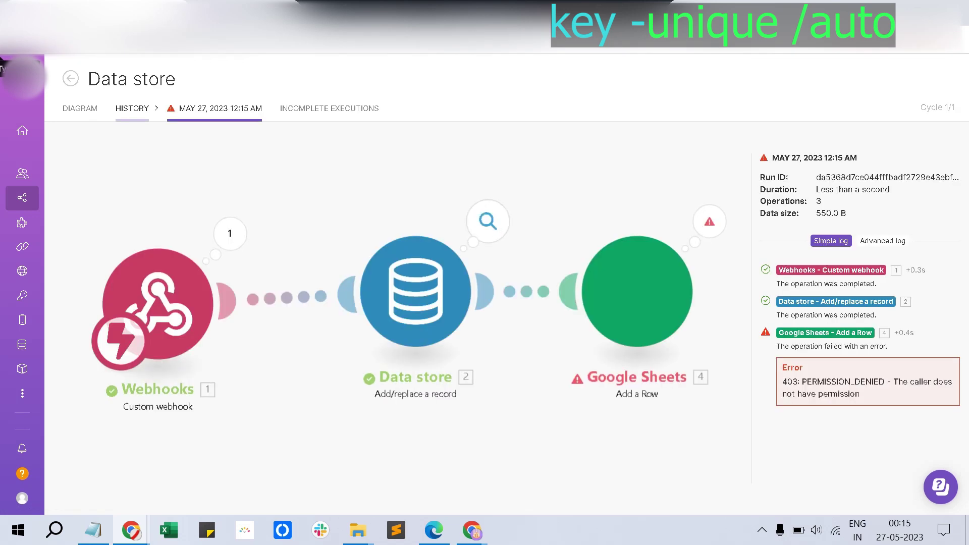
click(487, 221)
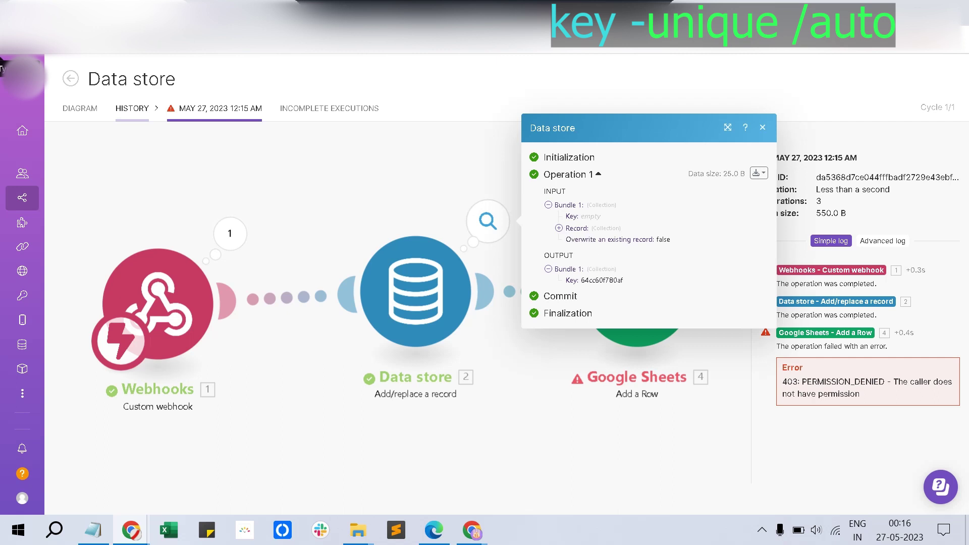
drag(580, 280, 622, 281)
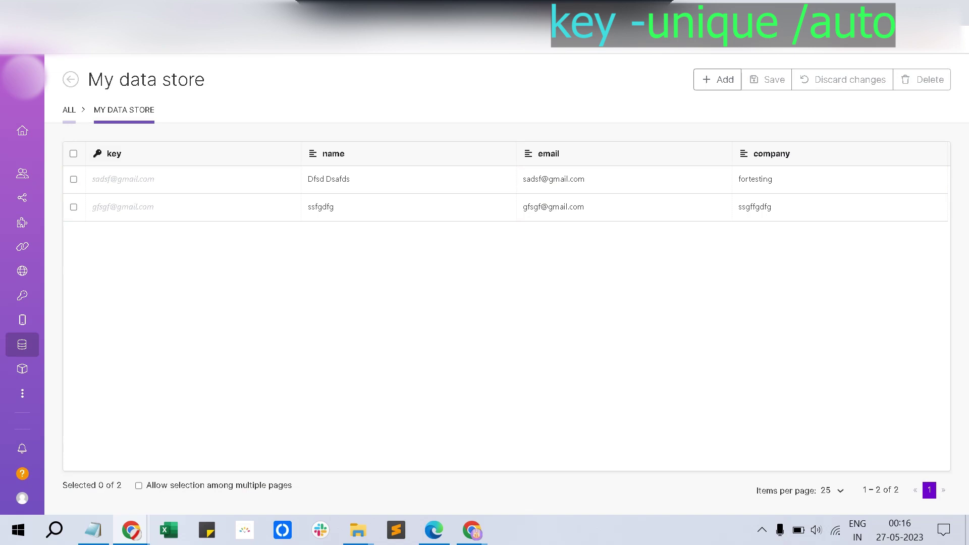
- Refresh My data store and compare the auto-generated record key with the e-mail keys
key(F5)
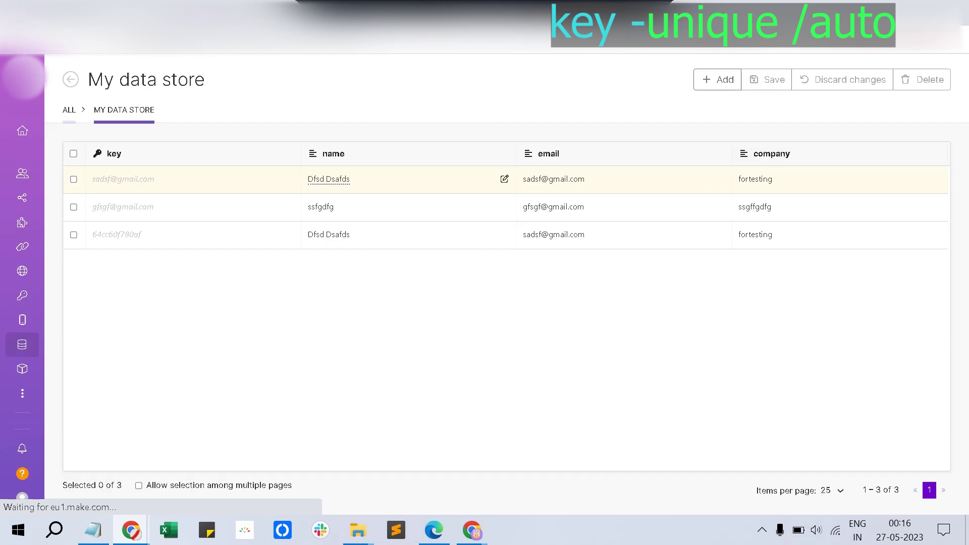
double_click(116, 235)
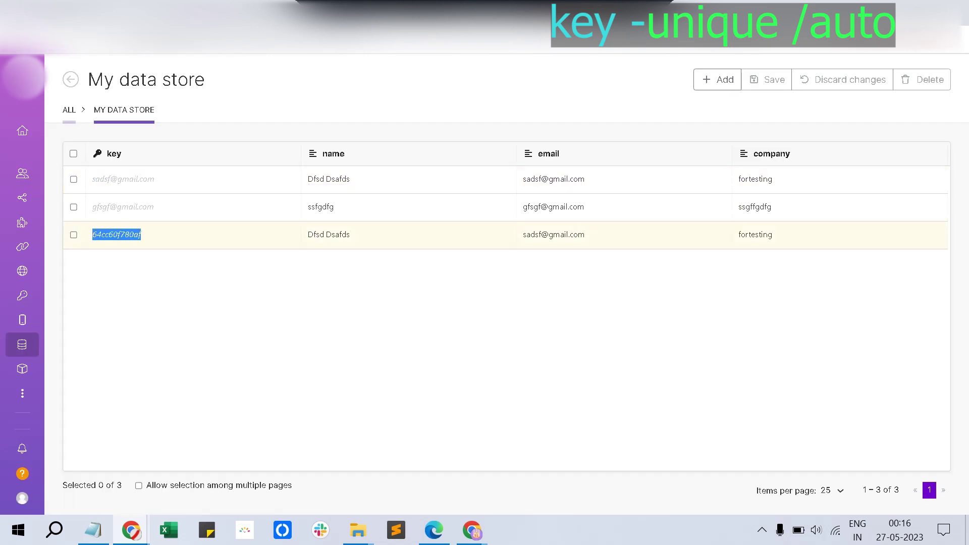
drag(154, 207, 92, 207)
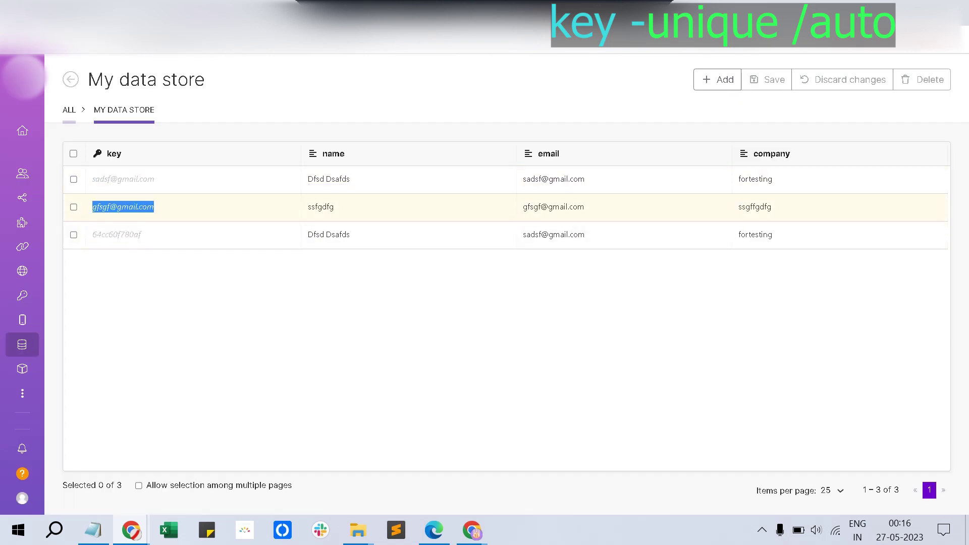
drag(154, 179, 92, 179)
double_click(116, 235)
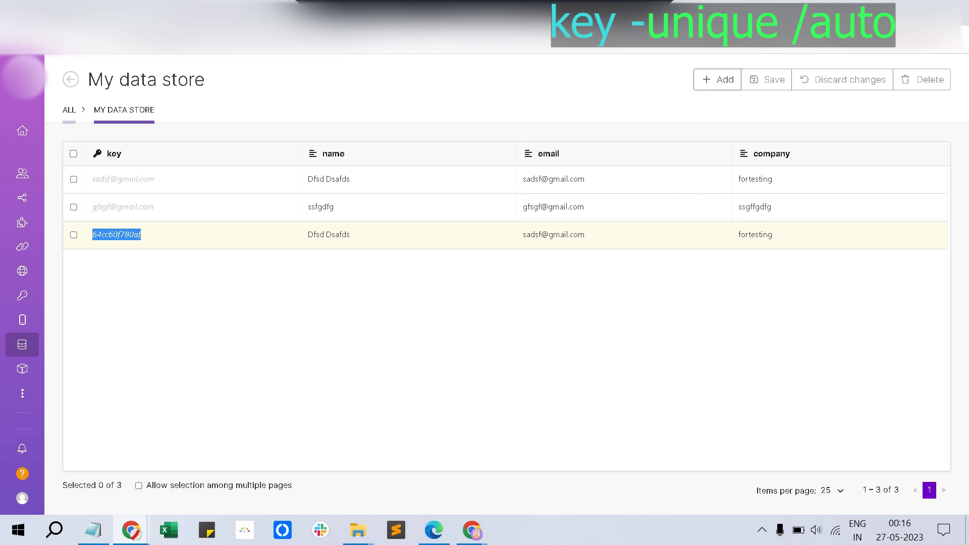
- Return to the scenario history, reopen the May 27, 12:15:46 AM run and examine its Google Sheets error
key(ctrl+shift+Tab)
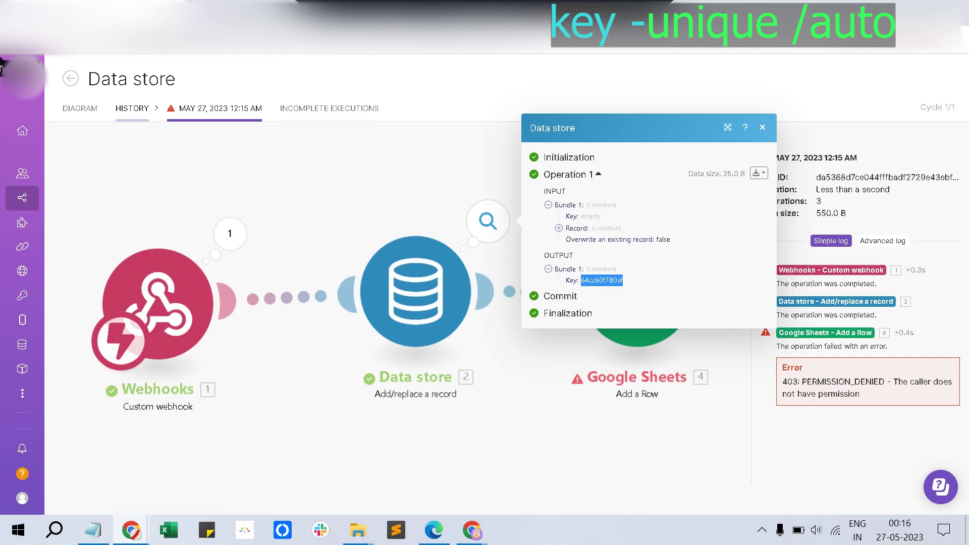
key(Escape)
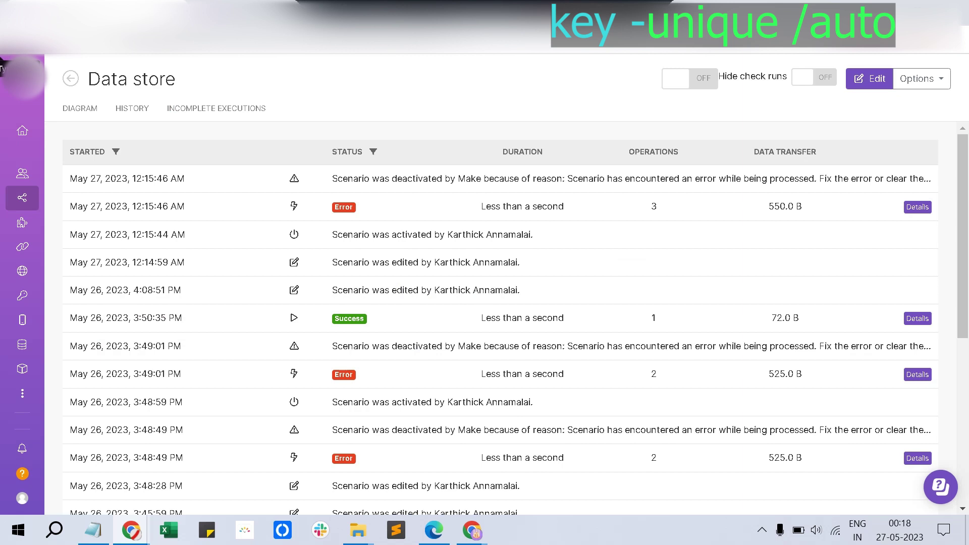
click(917, 207)
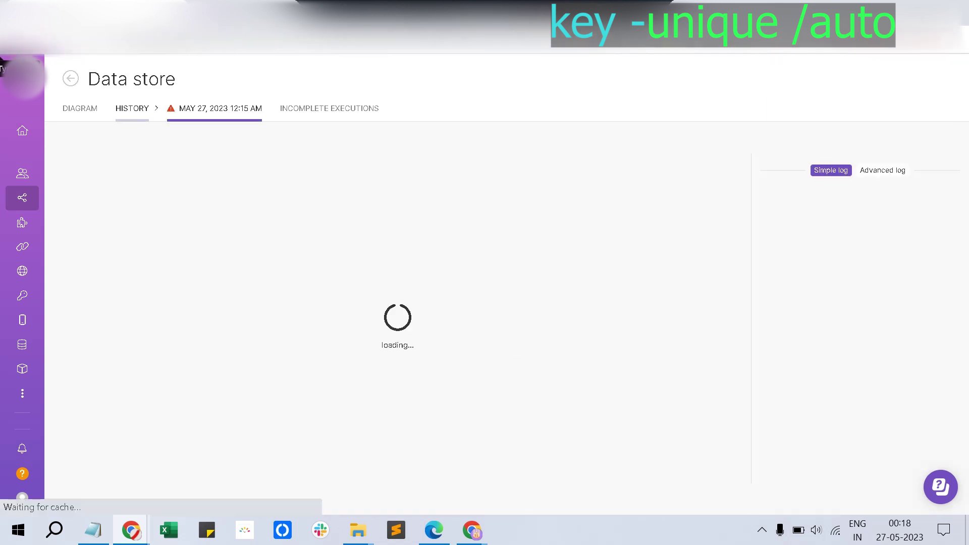
click(709, 221)
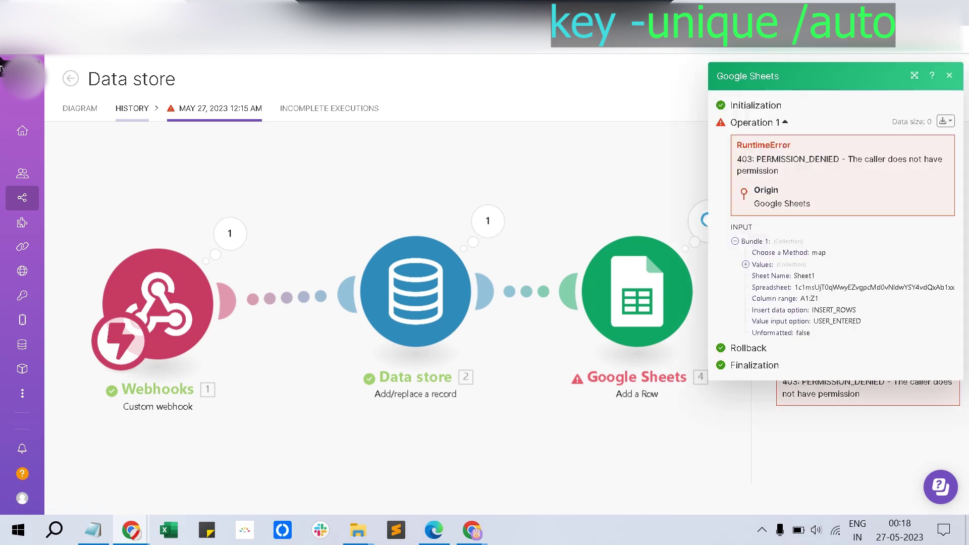
key(Escape)
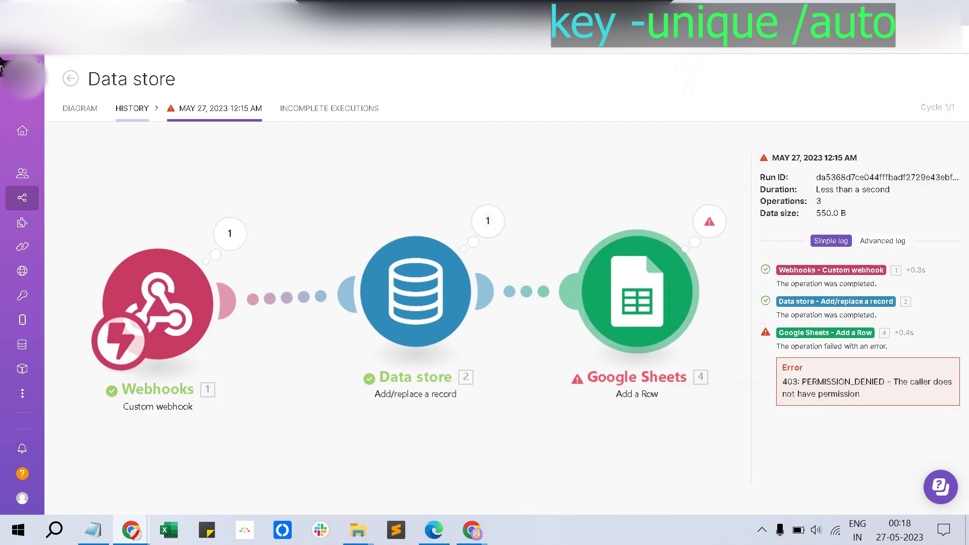
click(637, 292)
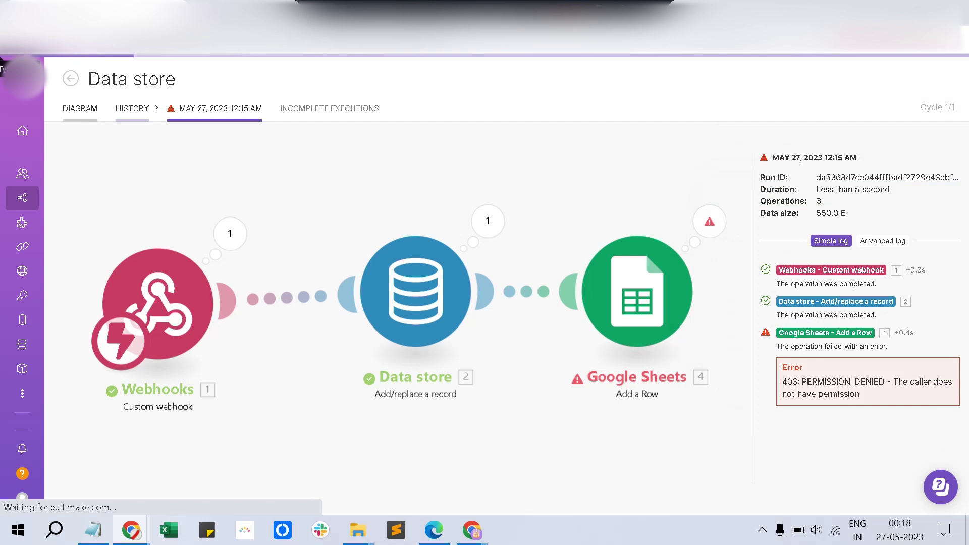
- Activate the scenario from its diagram page and process the old data in the webhook queue
click(79, 108)
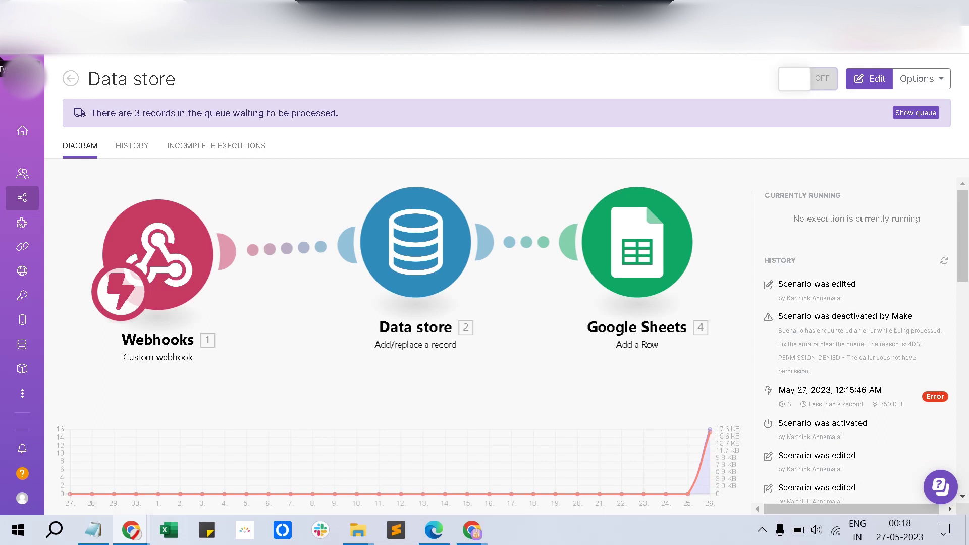
click(807, 78)
click(881, 202)
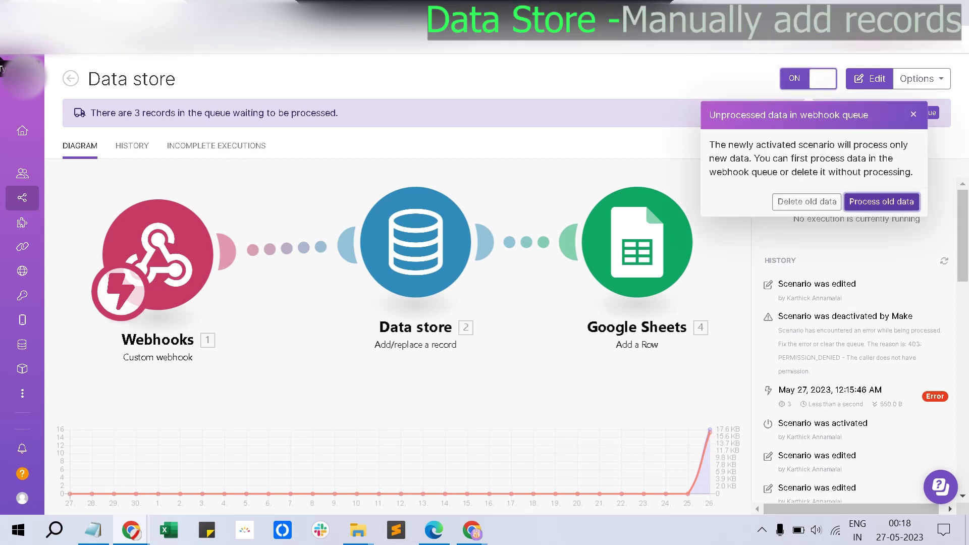
key(Return)
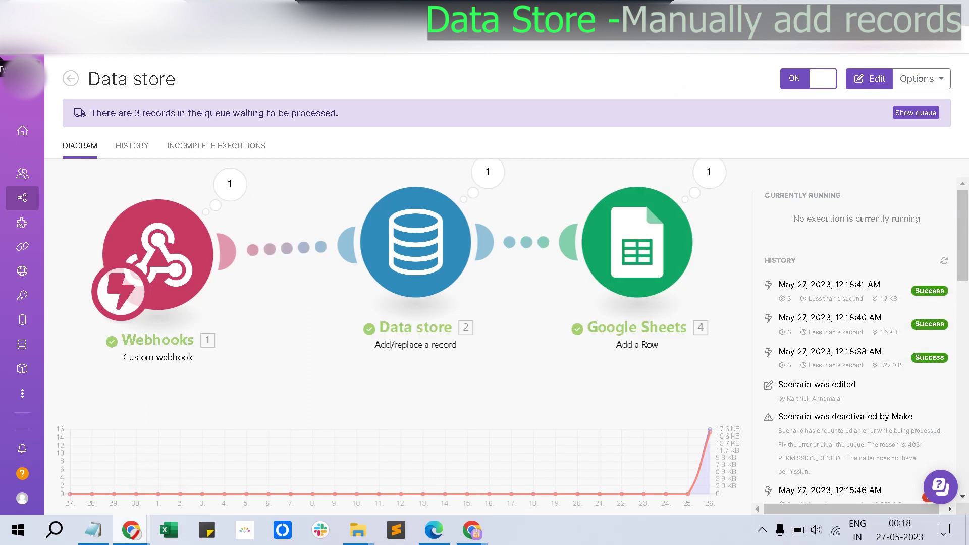
- Check the rows added to Sheet1 of the for make spreadsheet, and return to the Make scenario
mouse_move(131, 530)
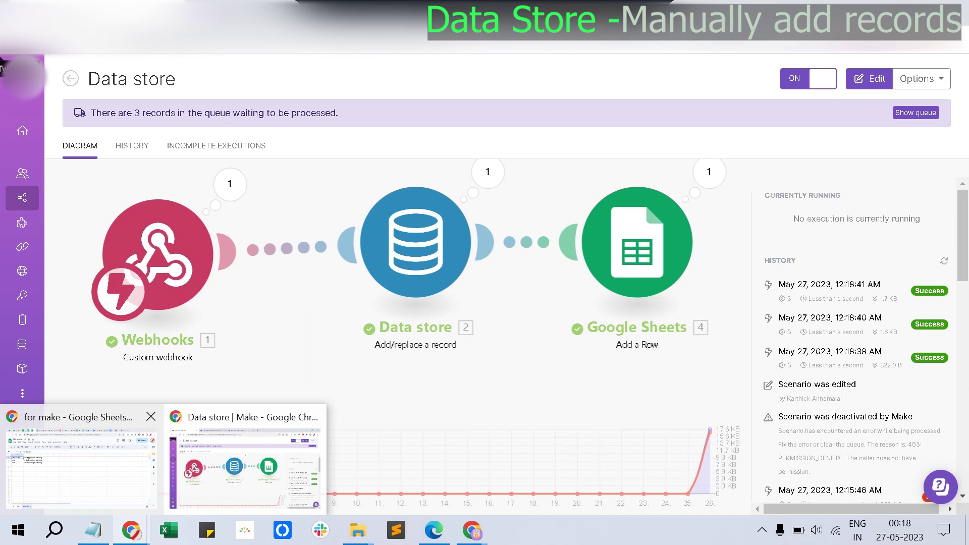
click(81, 455)
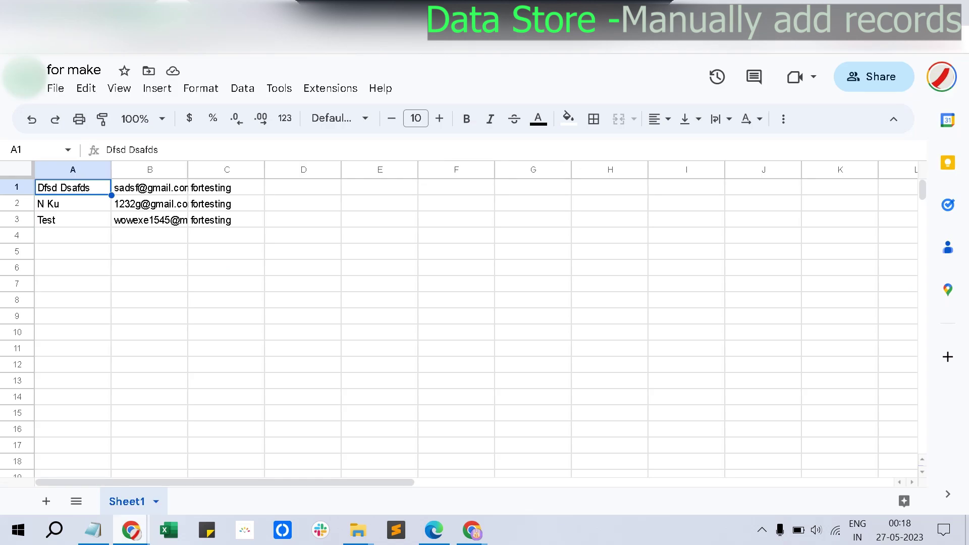
mouse_move(131, 530)
click(249, 465)
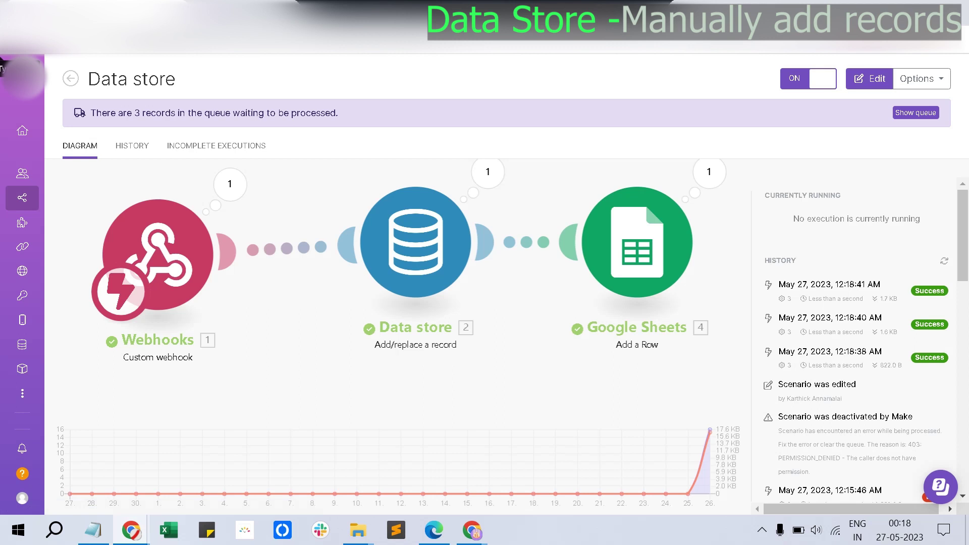
- Review the scenario history and the Google Sheets error of the May 27 run marked Error
click(132, 146)
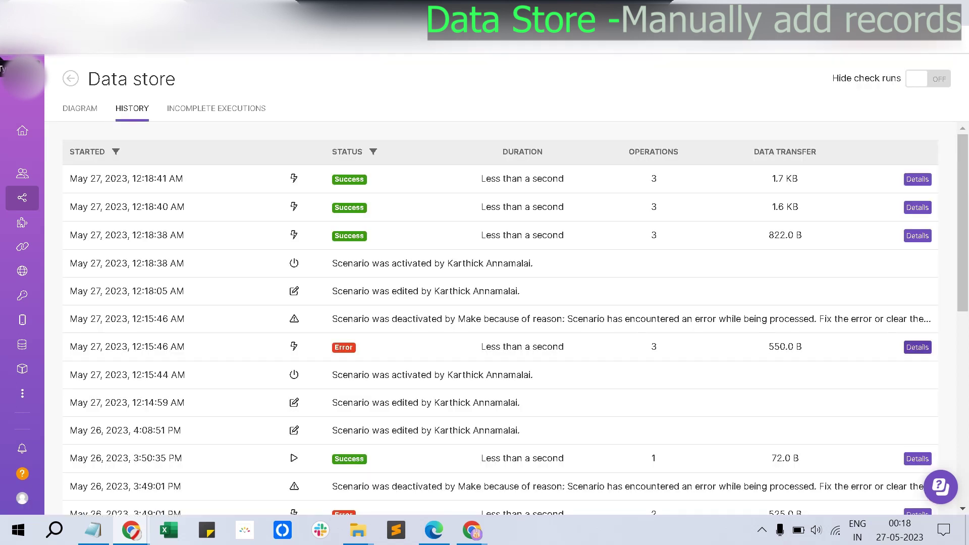
click(917, 347)
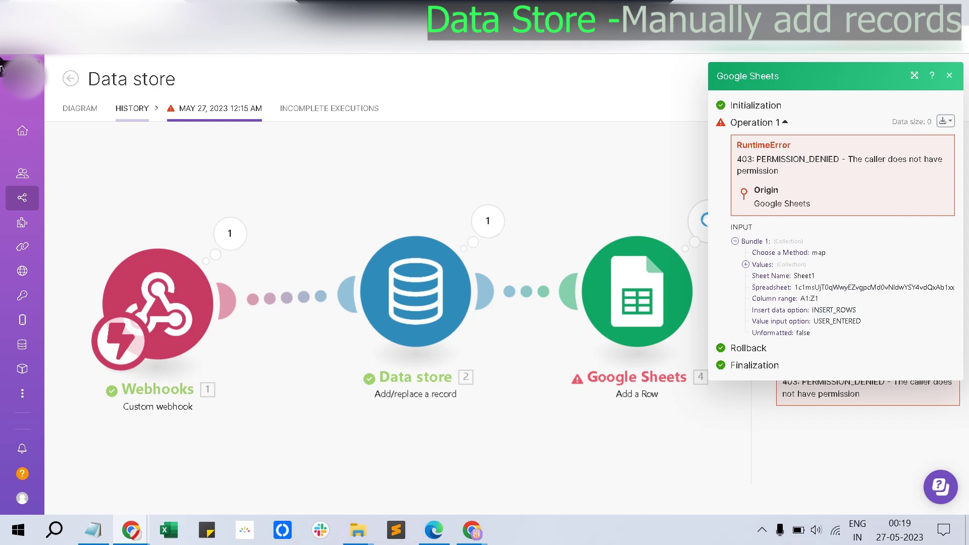
click(948, 75)
- Return to the scenario diagram and open the Data store scenario for editing
click(79, 108)
click(80, 108)
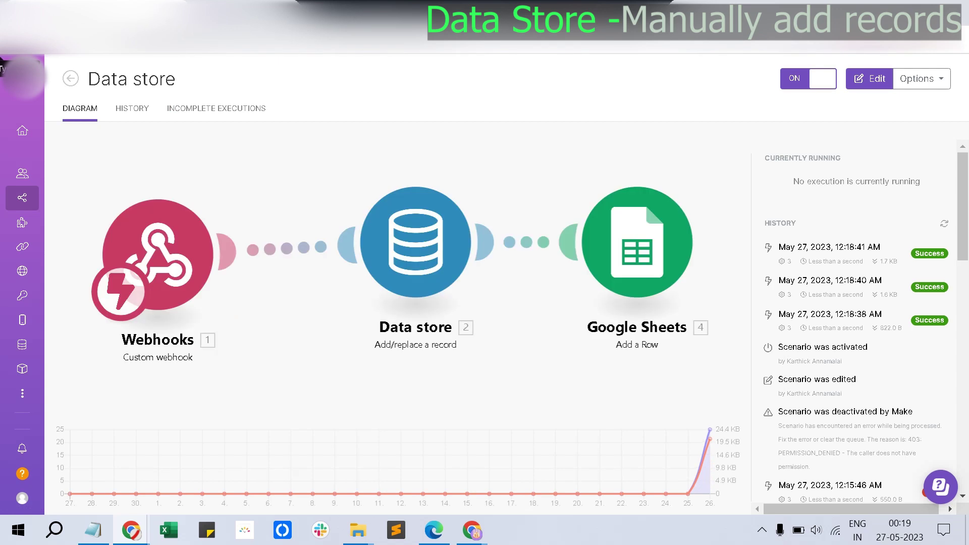
click(869, 79)
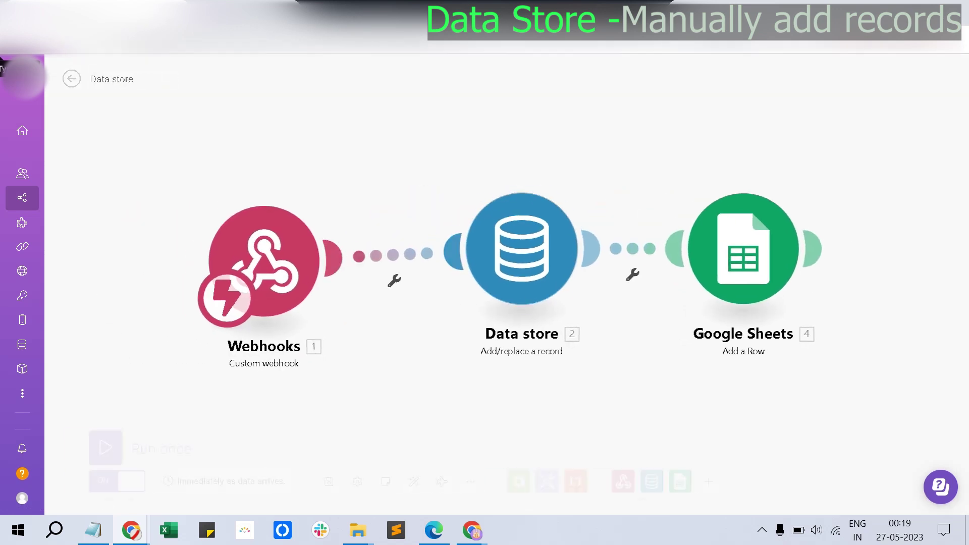
- Map the webhook's email as the Key of the Data store Add/replace a record module and save the scenario
click(524, 249)
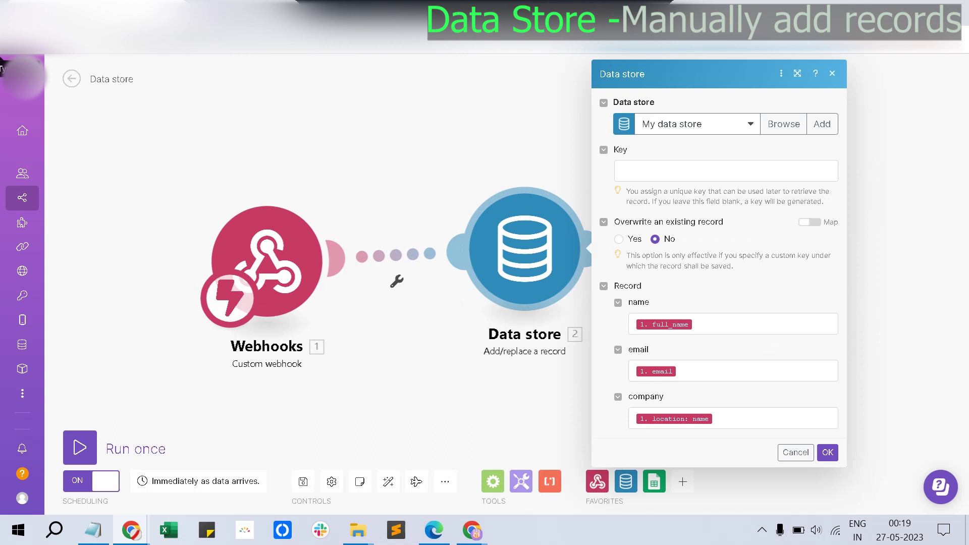
click(622, 171)
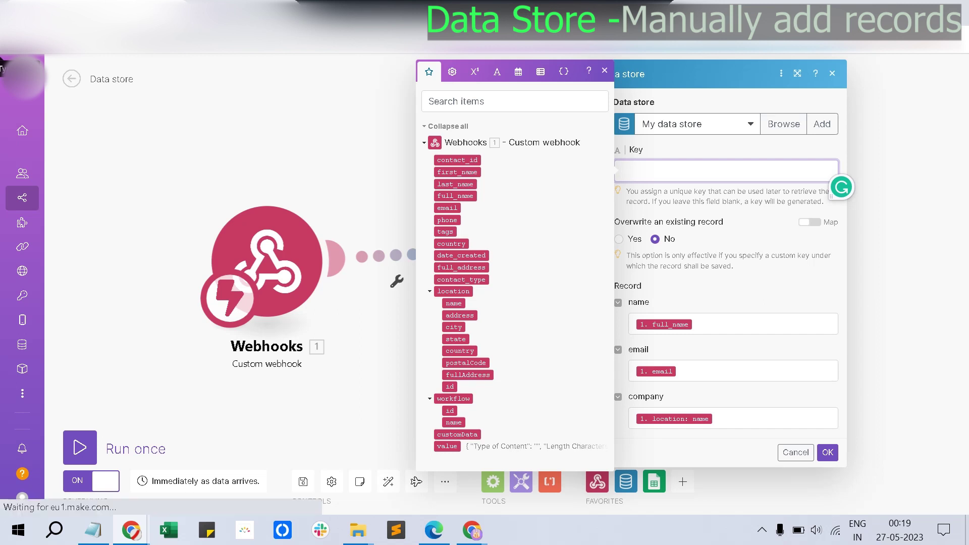
drag(447, 208, 671, 172)
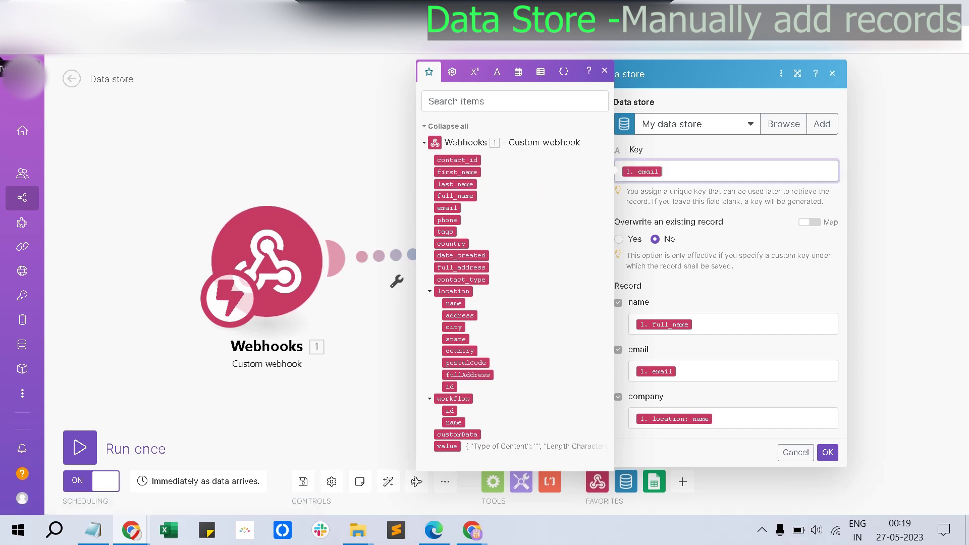
click(827, 452)
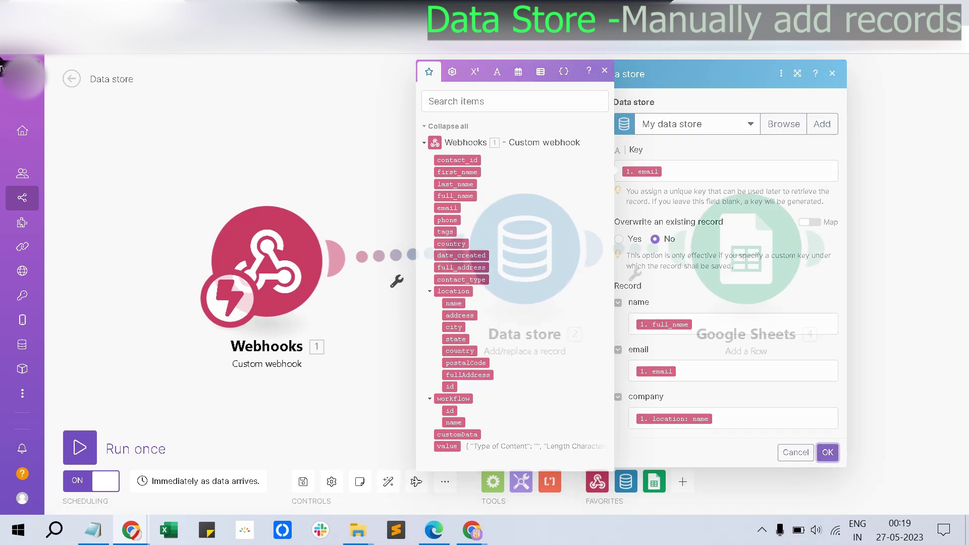
click(303, 481)
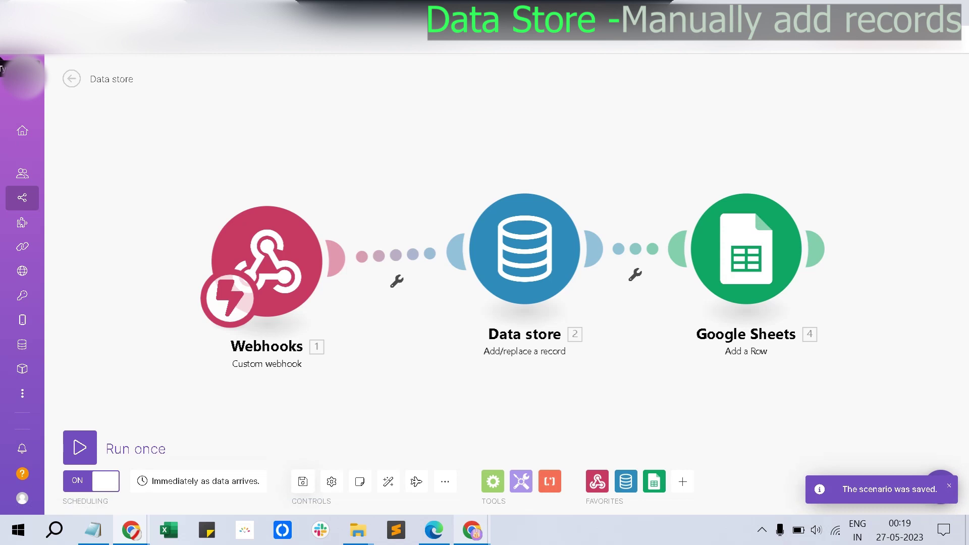
- Switch to the hook workflow in the GasHouse Media window and run a test with the contact named test
mouse_move(472, 530)
click(556, 449)
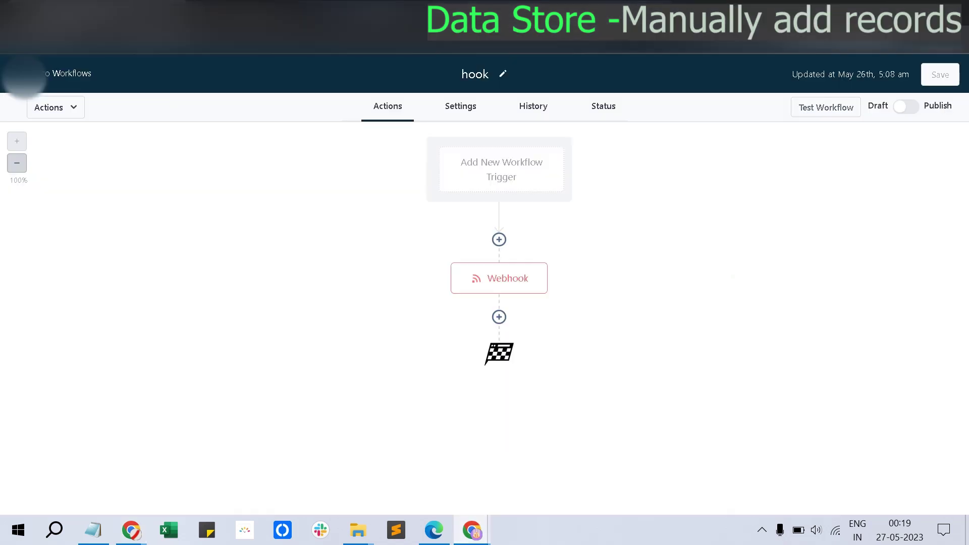
click(826, 108)
click(812, 160)
scroll(812, 298, down, 2)
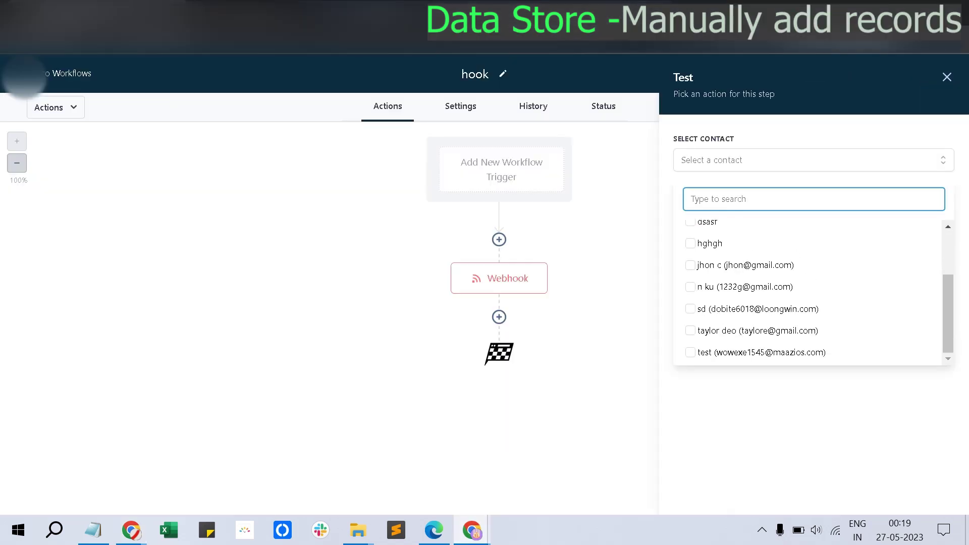
click(756, 357)
key(Escape)
click(700, 203)
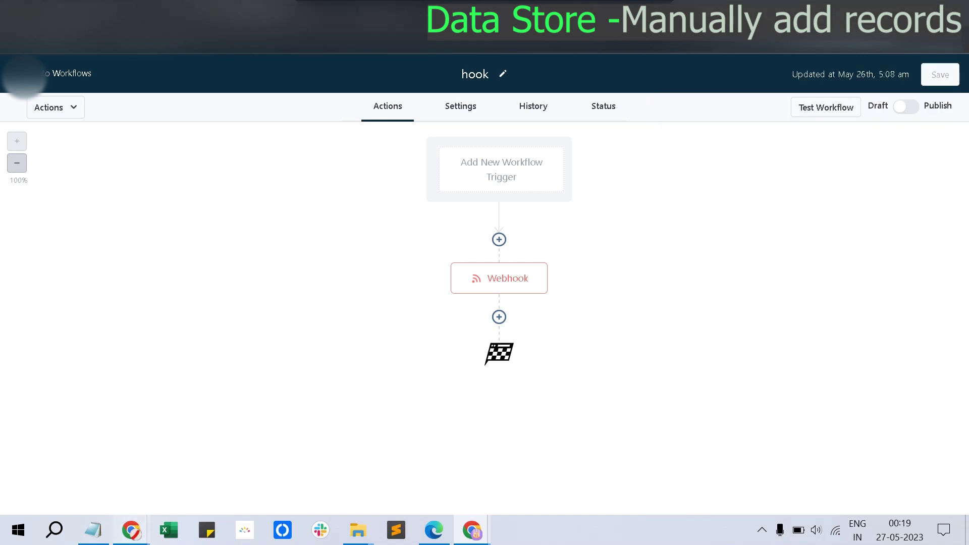
- Return to the Make scenario, review the Data store module's Key setting without changing it, and go back to the diagram page
mouse_move(131, 530)
click(245, 464)
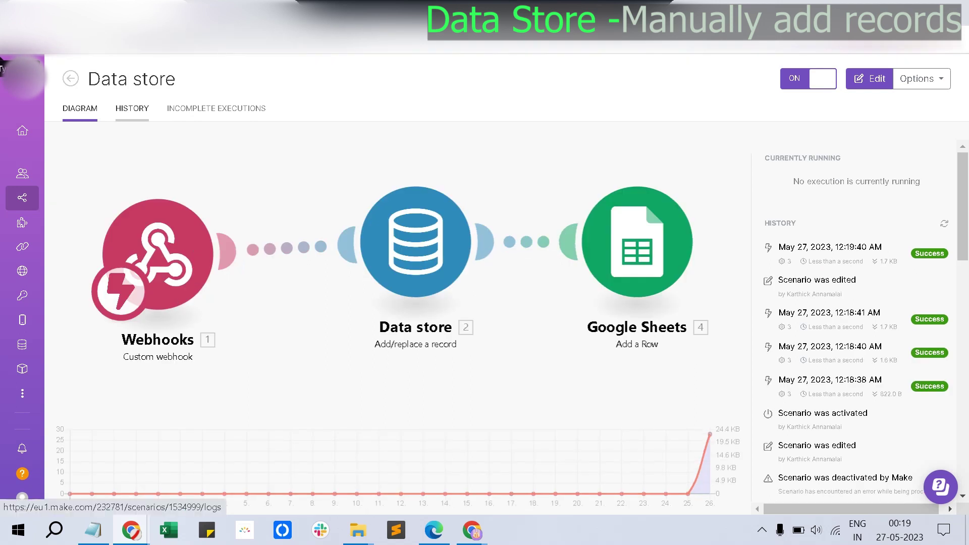
click(524, 248)
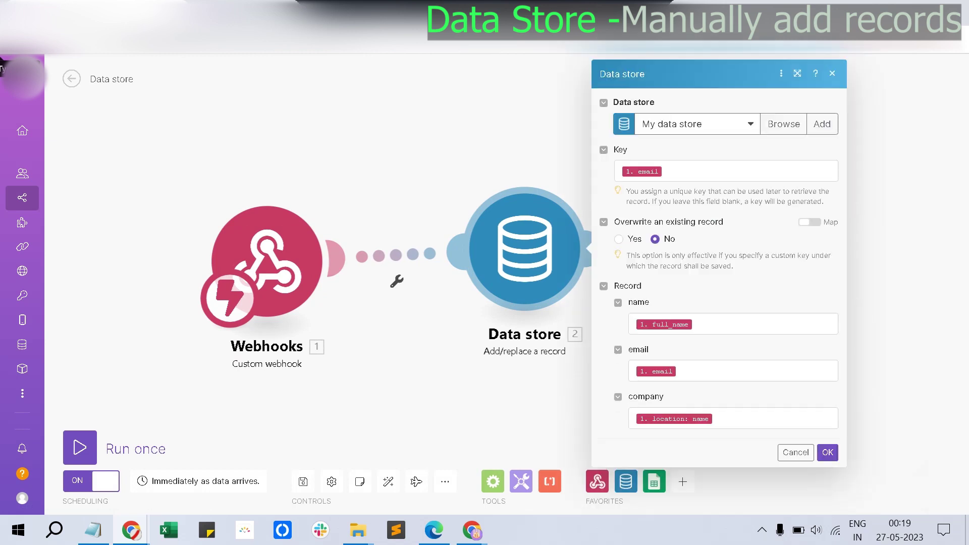
click(794, 452)
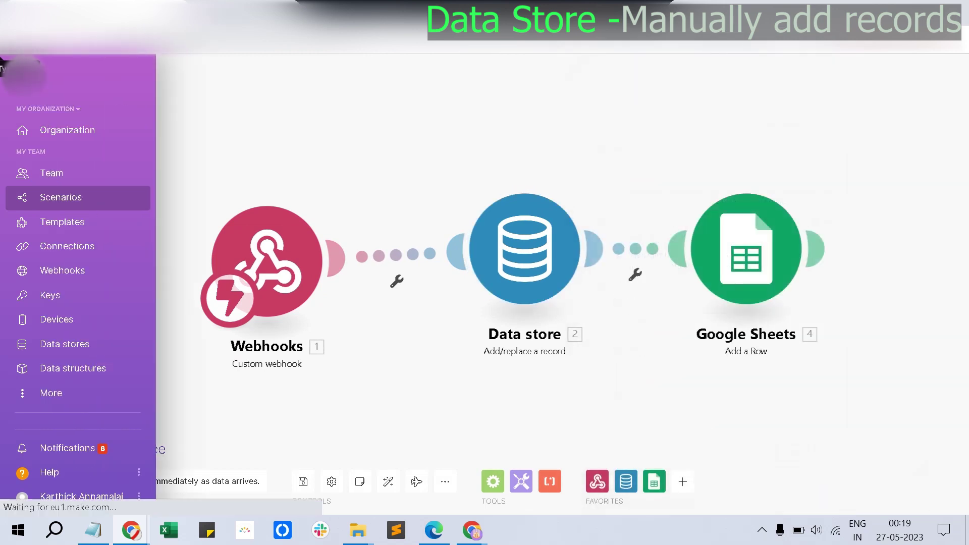
click(71, 78)
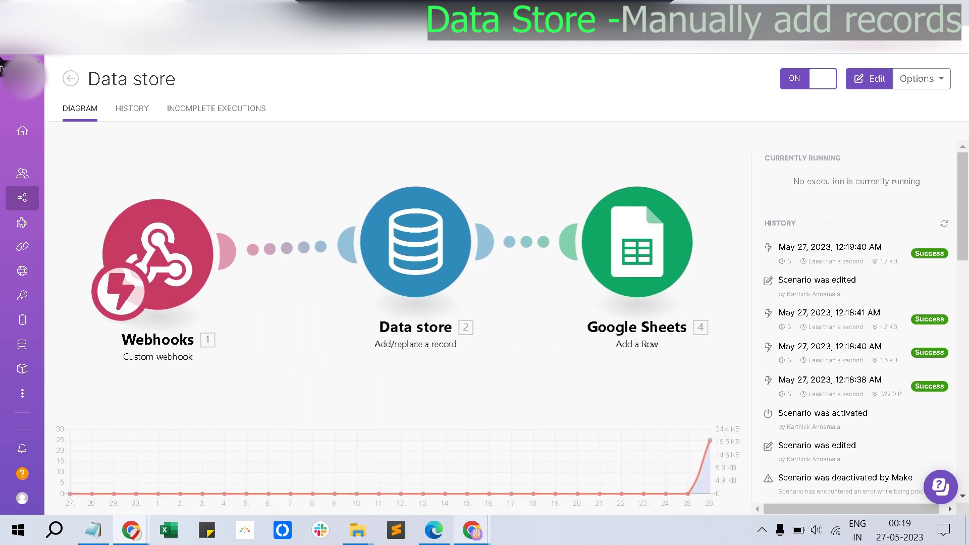
- Run the hook workflow test a second time with the same test contact to send a duplicate key
mouse_move(471, 530)
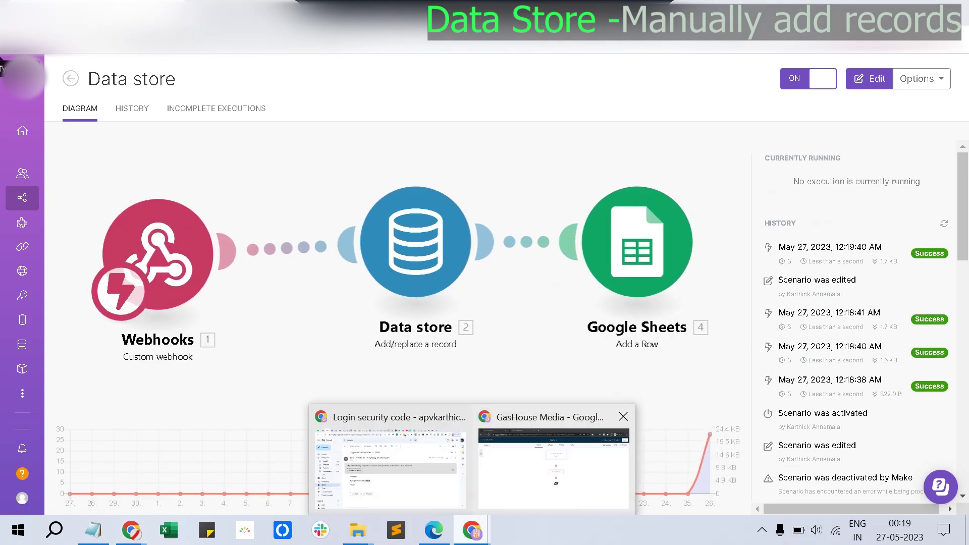
click(553, 468)
click(825, 107)
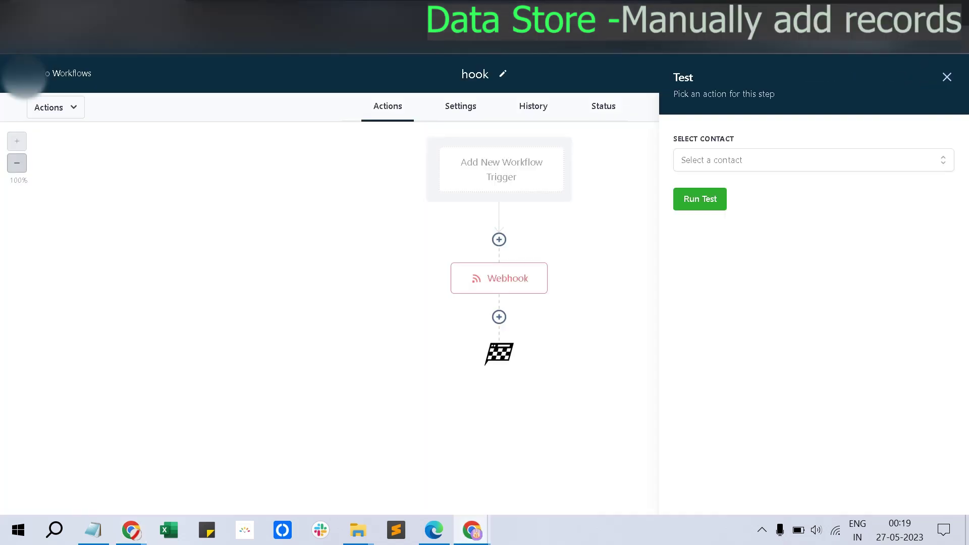
click(813, 160)
scroll(812, 291, down, 2)
click(689, 352)
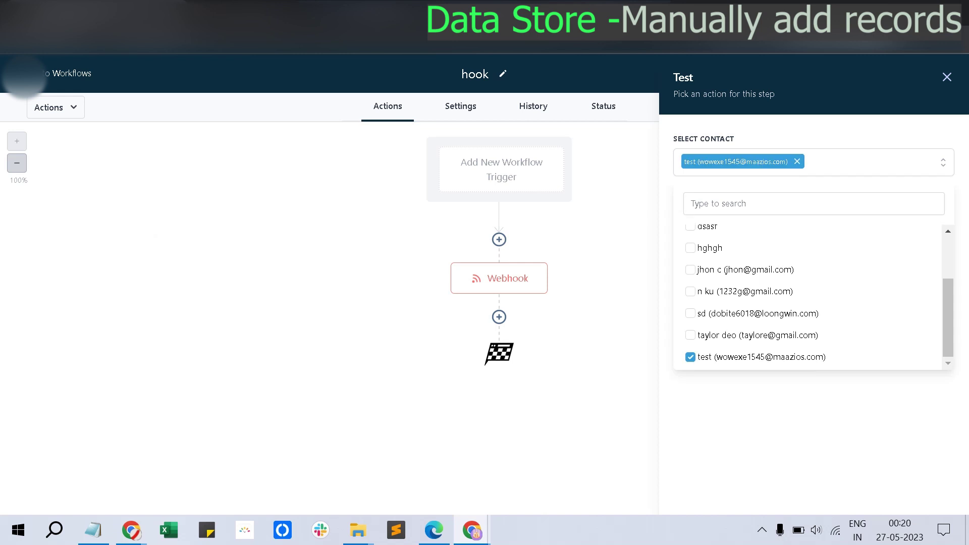
click(699, 203)
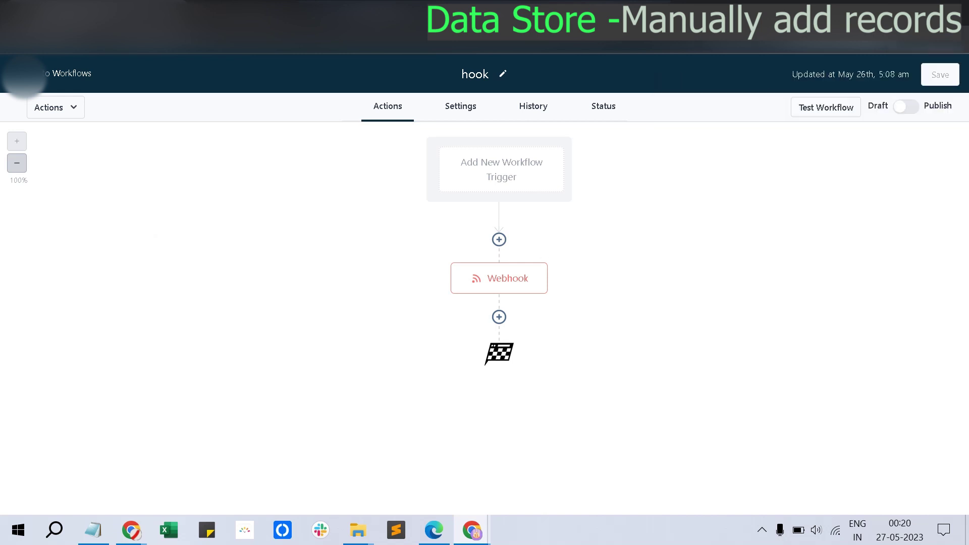
- Return to Make and examine the Data store error in the details of the May 27, 12:20:03 AM run
mouse_move(131, 530)
click(245, 459)
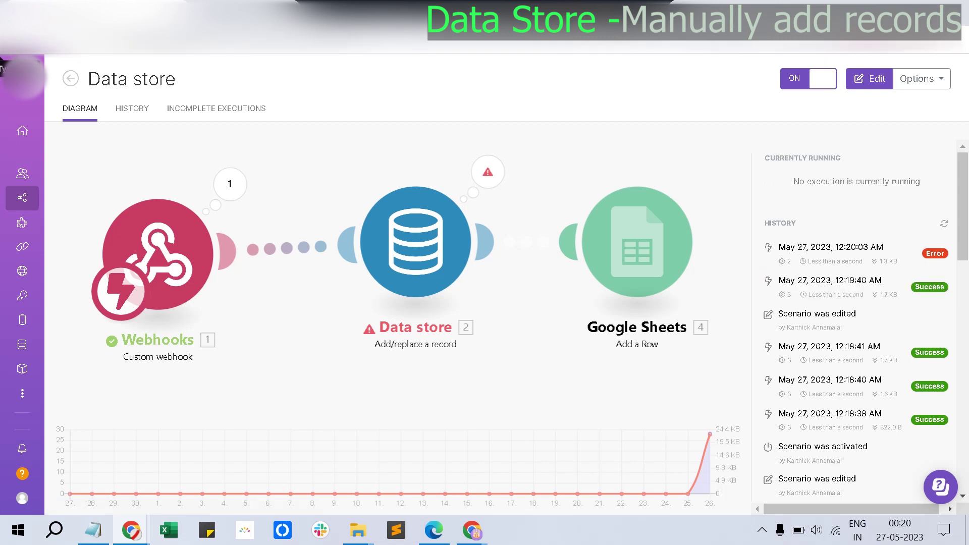
click(131, 108)
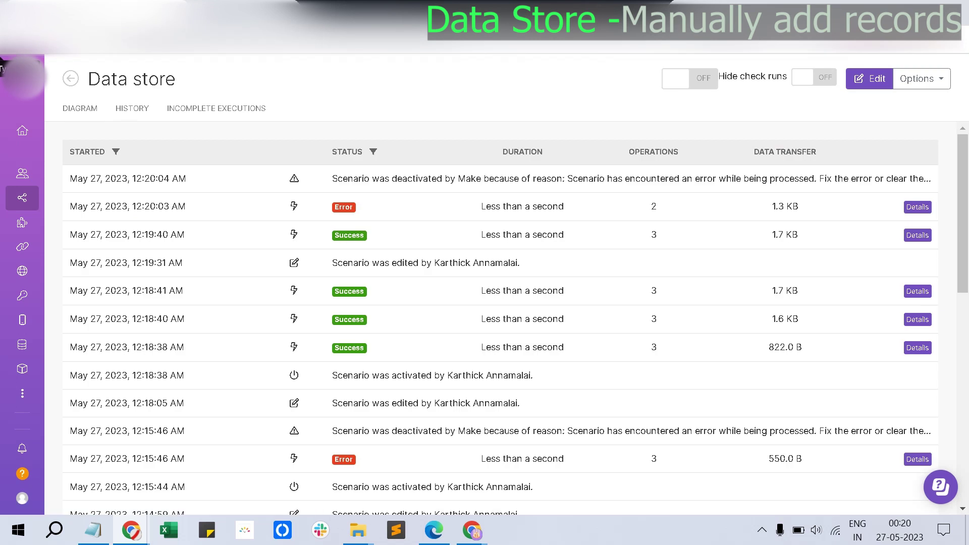
click(918, 207)
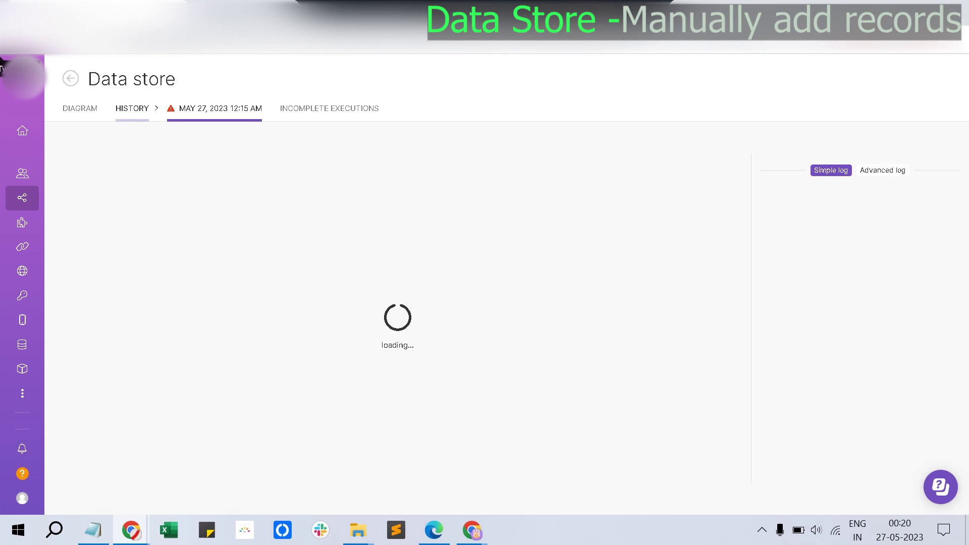
click(488, 221)
drag(550, 187, 591, 219)
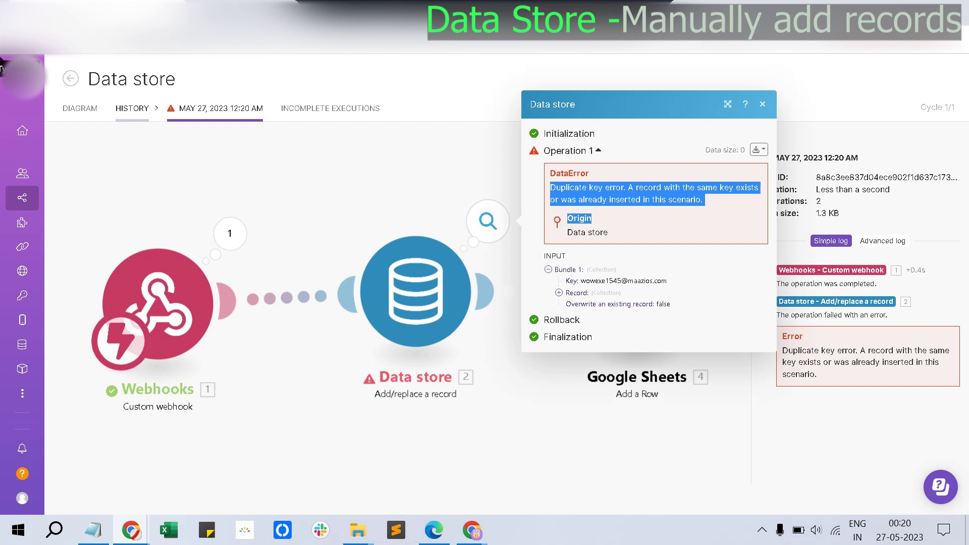
drag(706, 200, 550, 188)
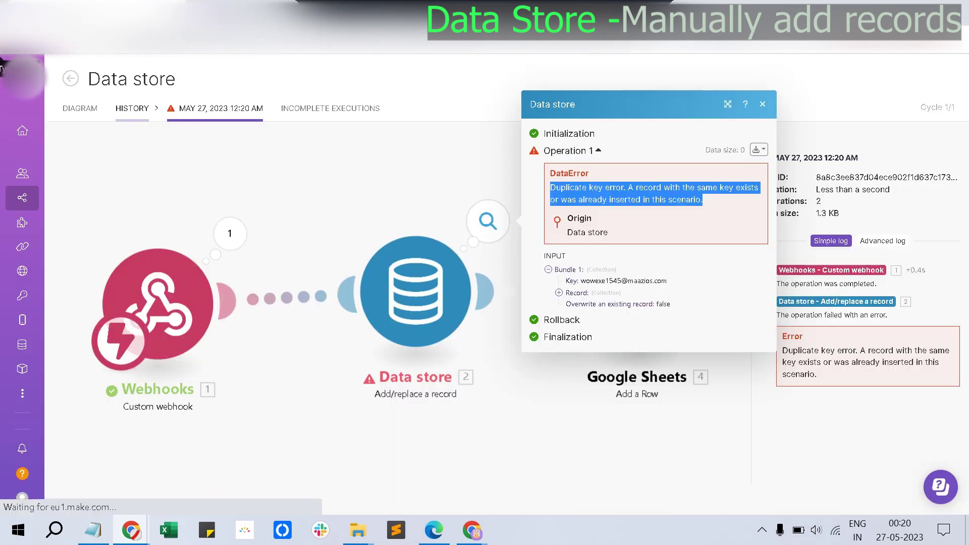
- Leave the run details and open the team's data stores to check what is stored
click(80, 108)
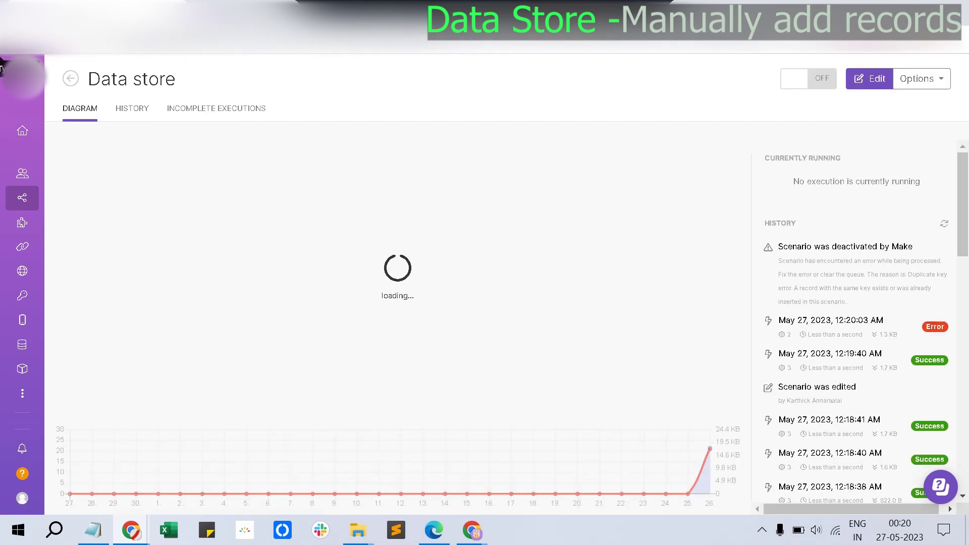
click(22, 344)
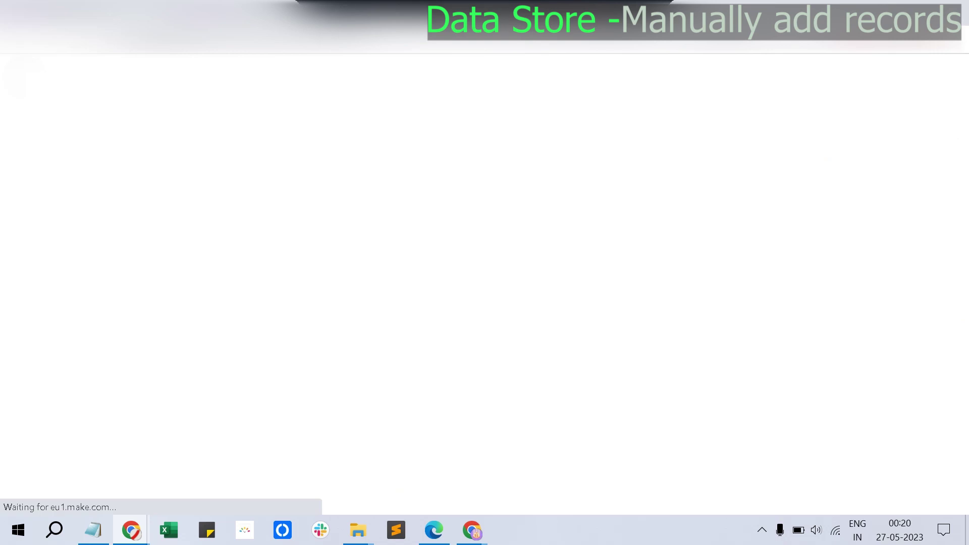
drag(194, 346, 92, 346)
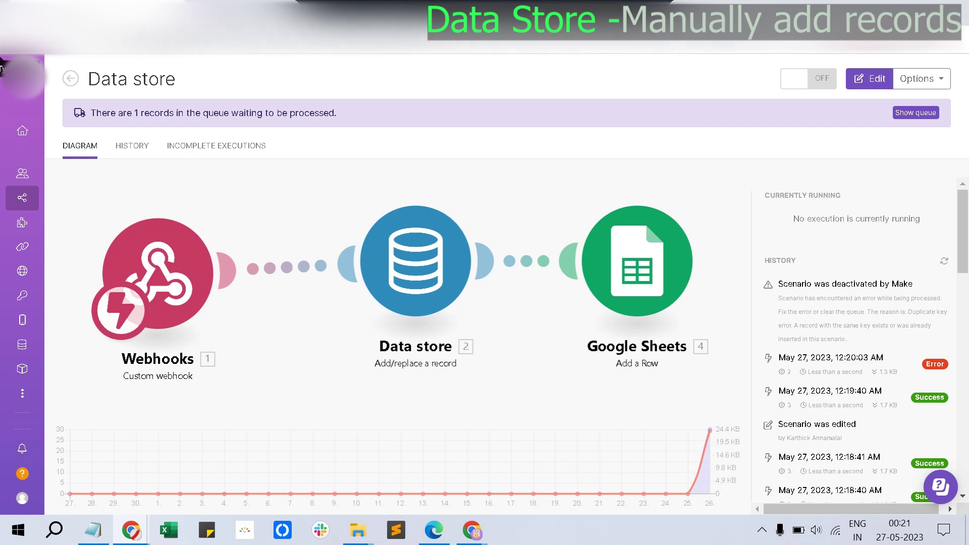
- Bring up the Notepad topic list and highlight the covered topics from Data Store to Manually add records
click(93, 530)
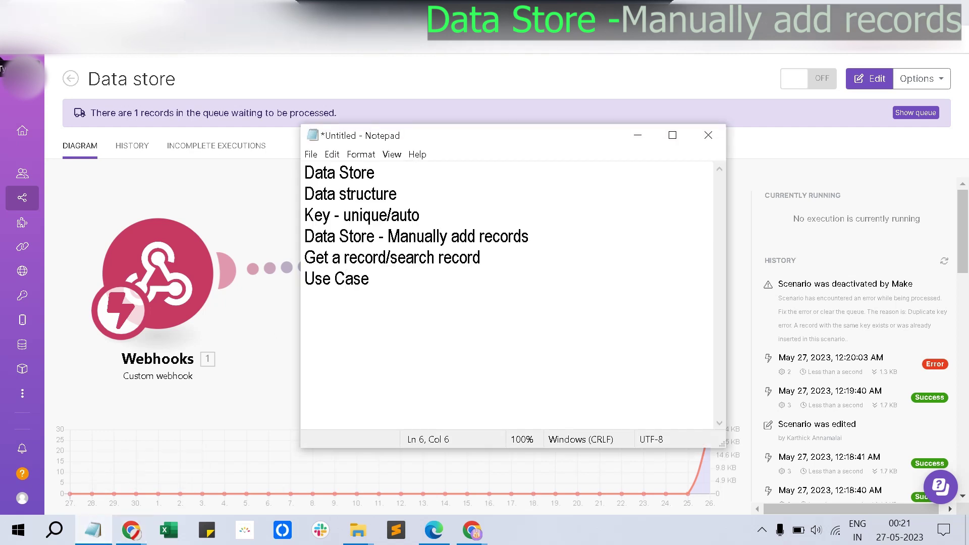
drag(528, 236, 305, 172)
click(373, 278)
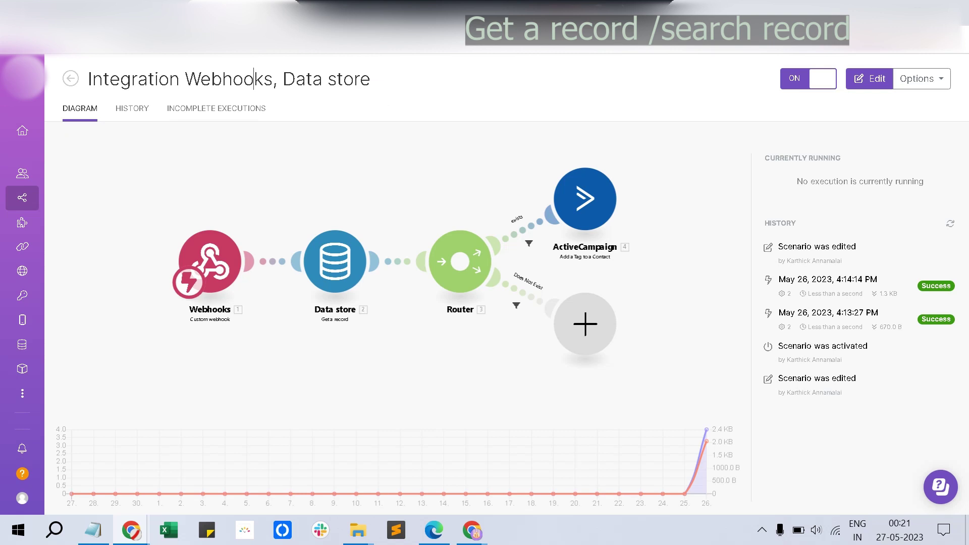
- Rename the Integration Webhooks, Data store scenario to Scenario B
triple_click(254, 79)
text(Scenario B)
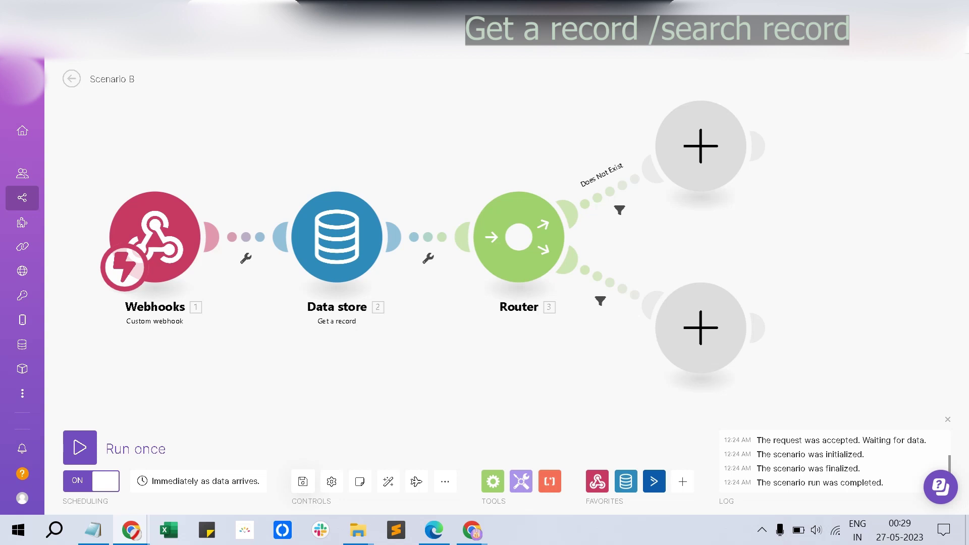
- Switch to the hook check workflow in the GasHouse Media window and run a test with the contact named test
key(ctrl+shift+Tab)
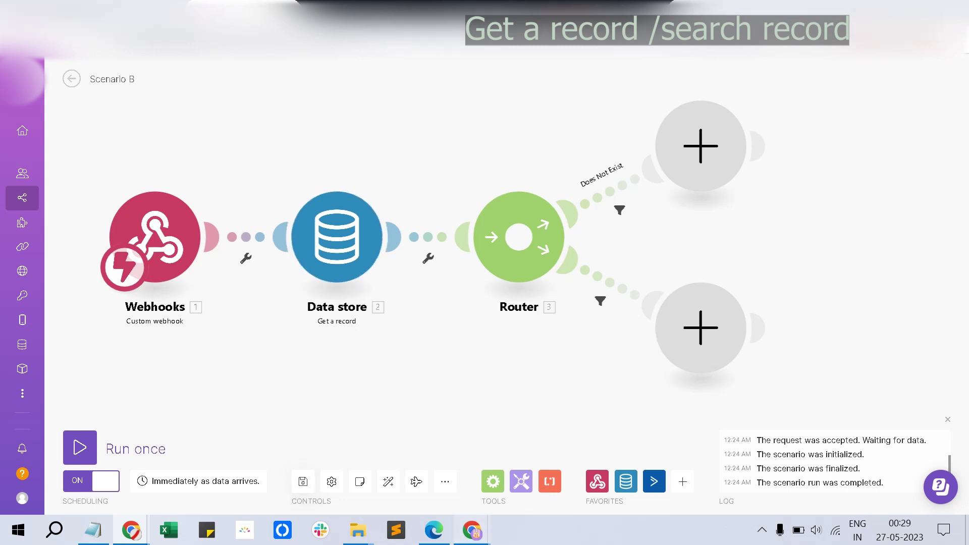
mouse_move(472, 529)
click(548, 462)
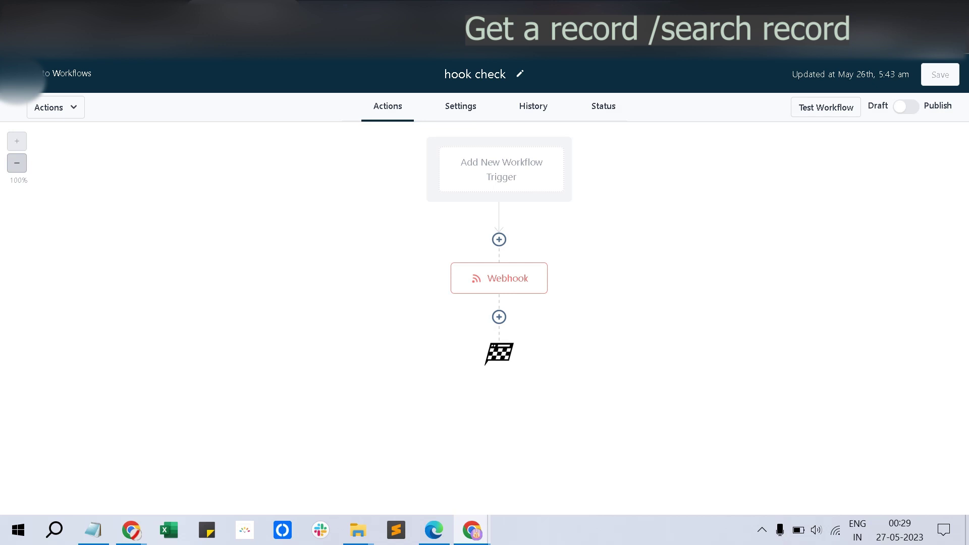
click(825, 107)
click(813, 160)
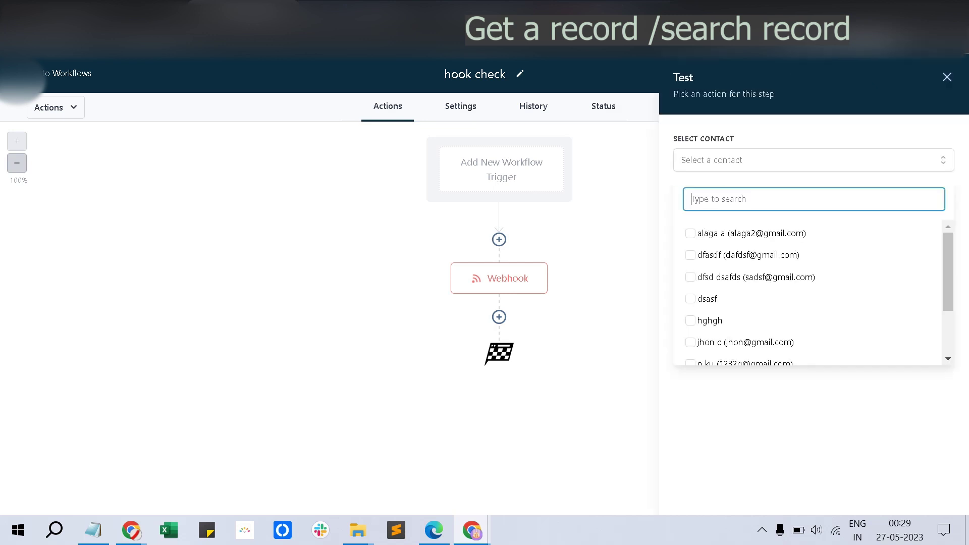
scroll(808, 293, down, 2)
click(690, 353)
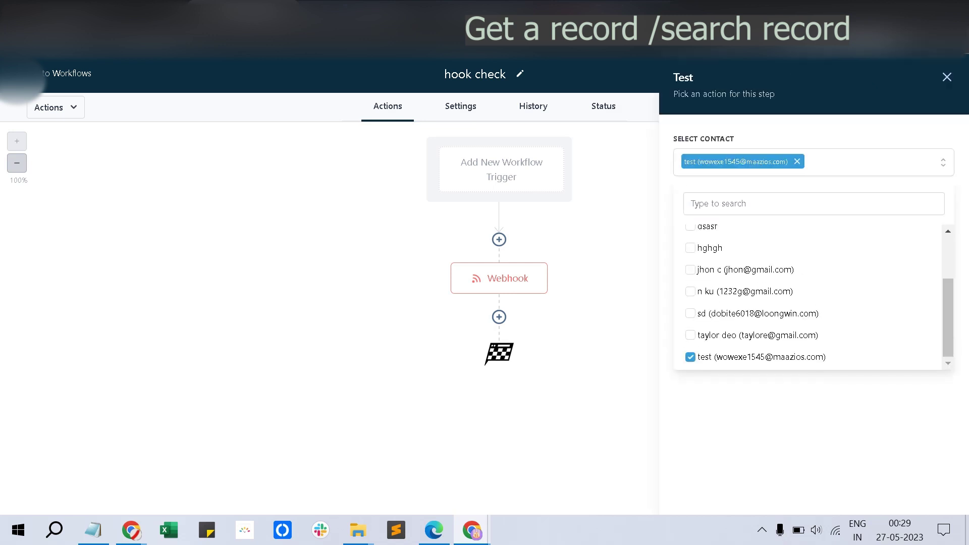
click(721, 386)
click(699, 203)
click(700, 204)
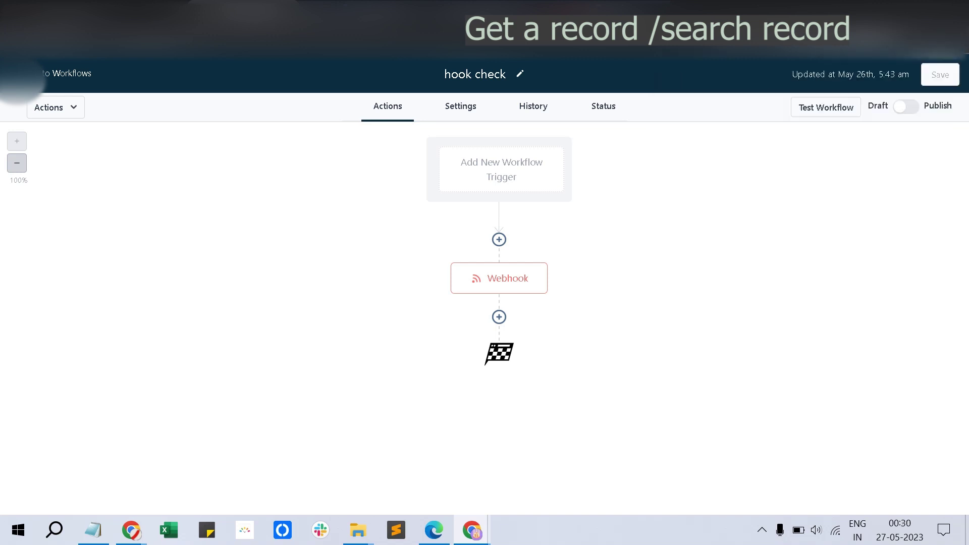
- Return to Scenario B in Make and review the Get a record module's data store and Key settings
mouse_move(471, 530)
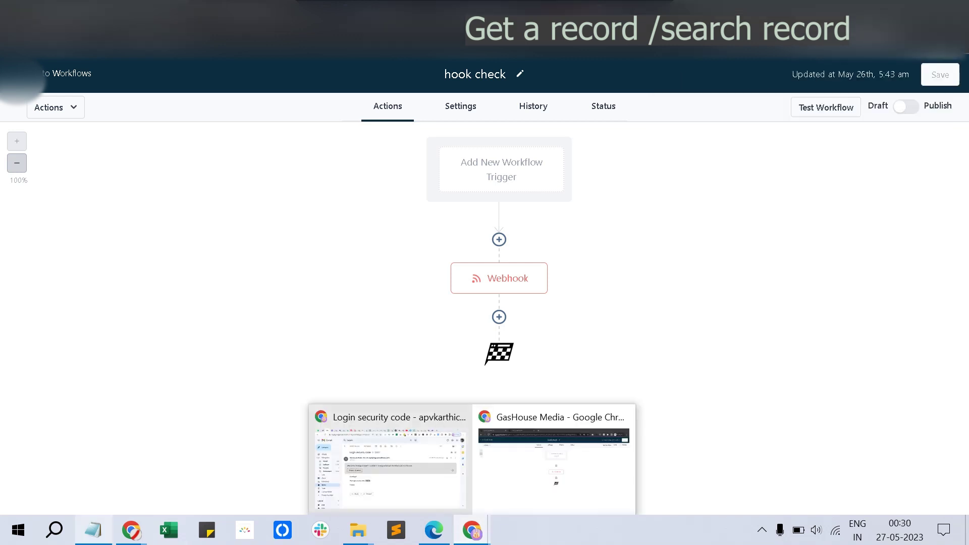
mouse_move(131, 529)
click(237, 464)
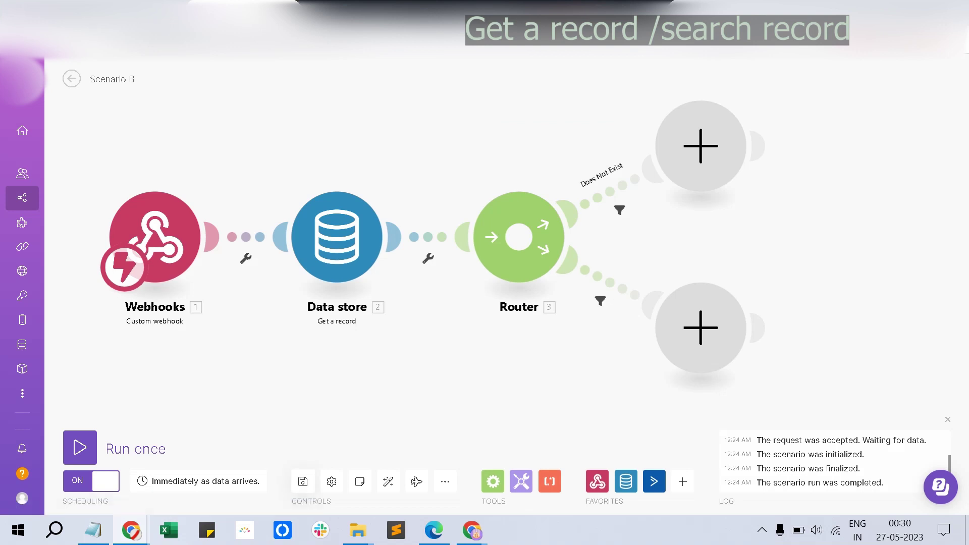
key(ctrl+shift+Tab)
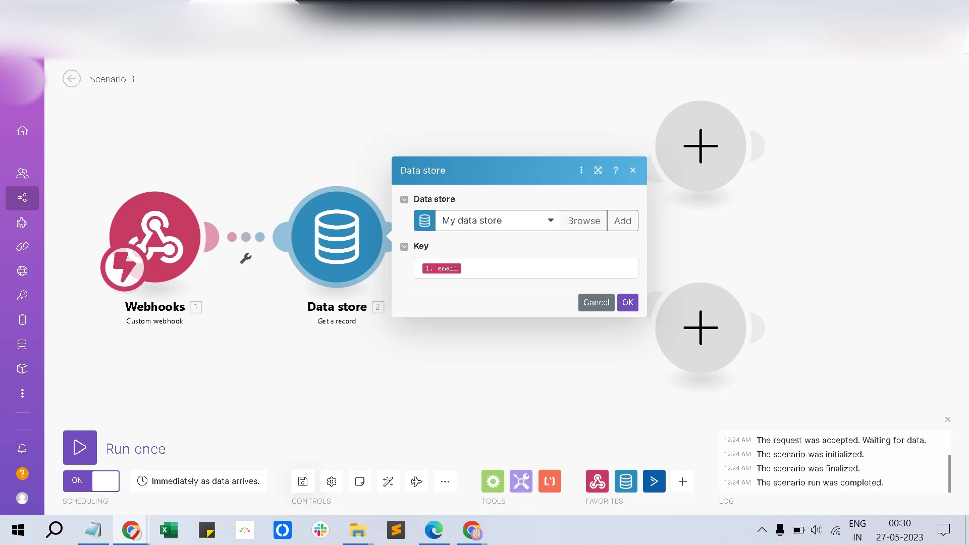
- Cancel out of the Get a record module's settings and save Scenario B
click(596, 302)
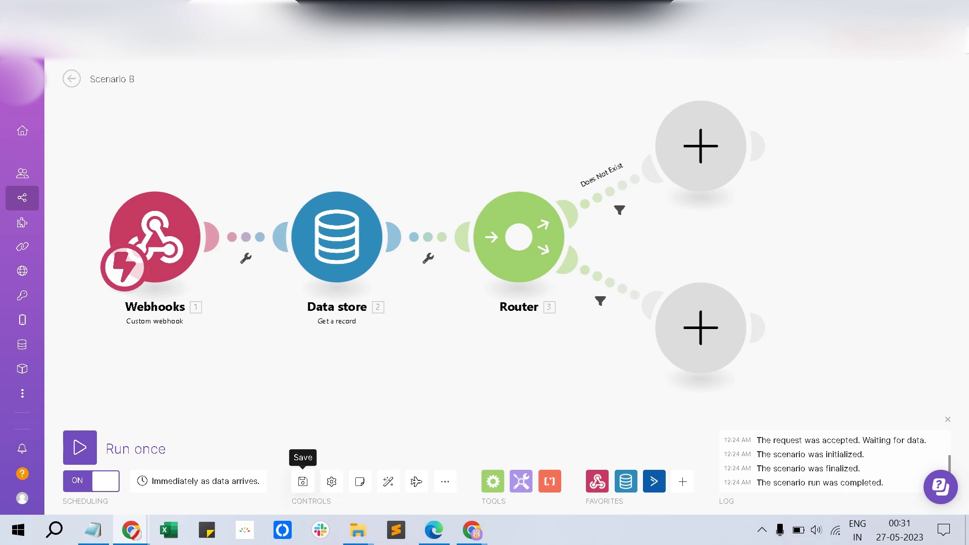
click(303, 480)
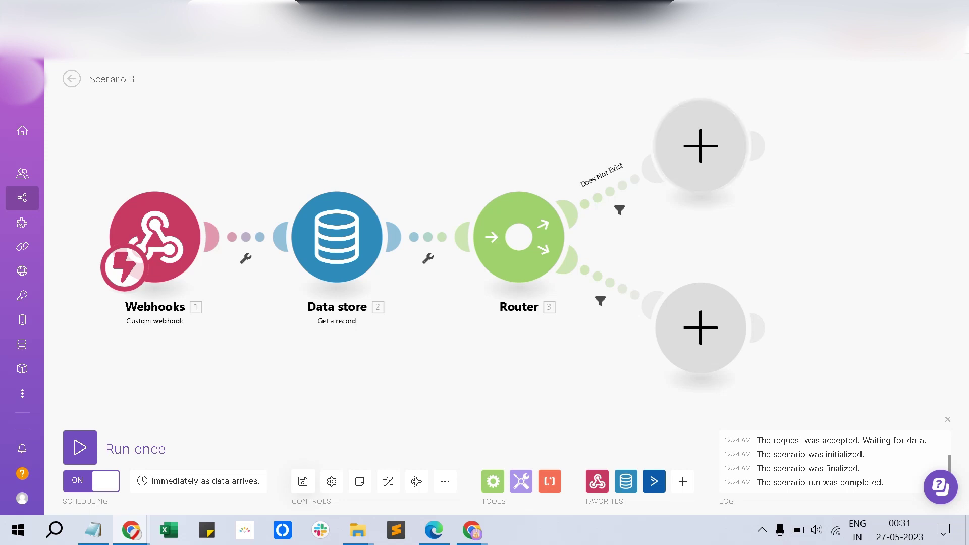
- Add a third router route with a Data store Count records module that uses My data store
right_click(574, 108)
click(609, 119)
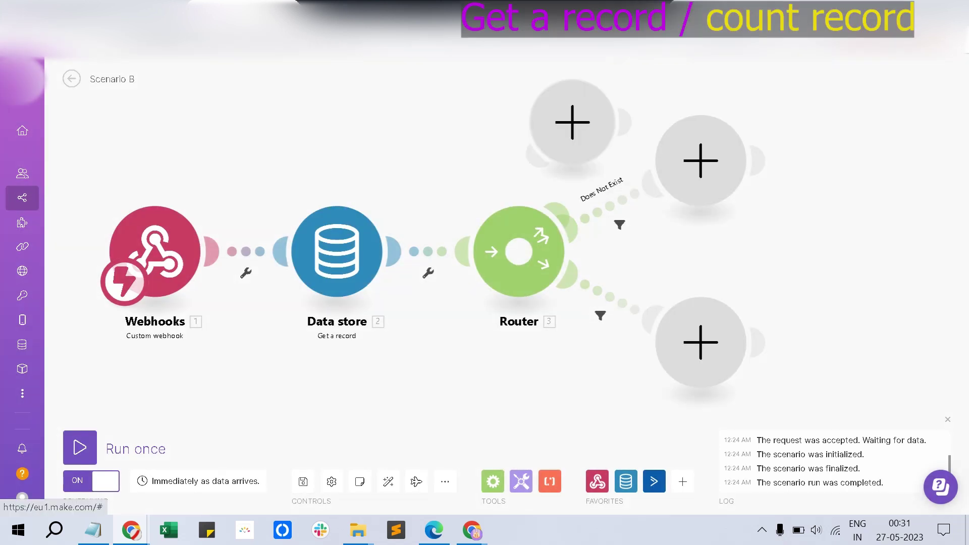
click(671, 117)
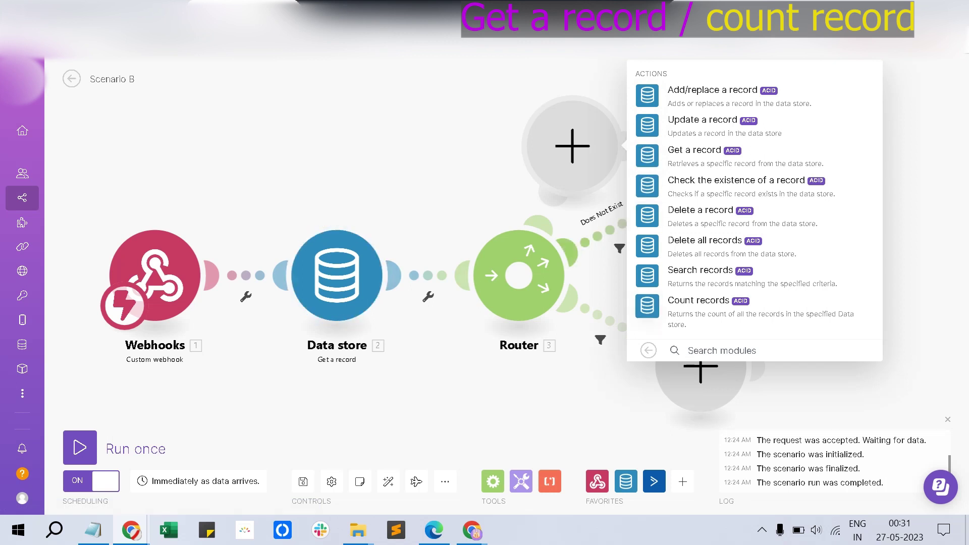
click(647, 306)
click(732, 153)
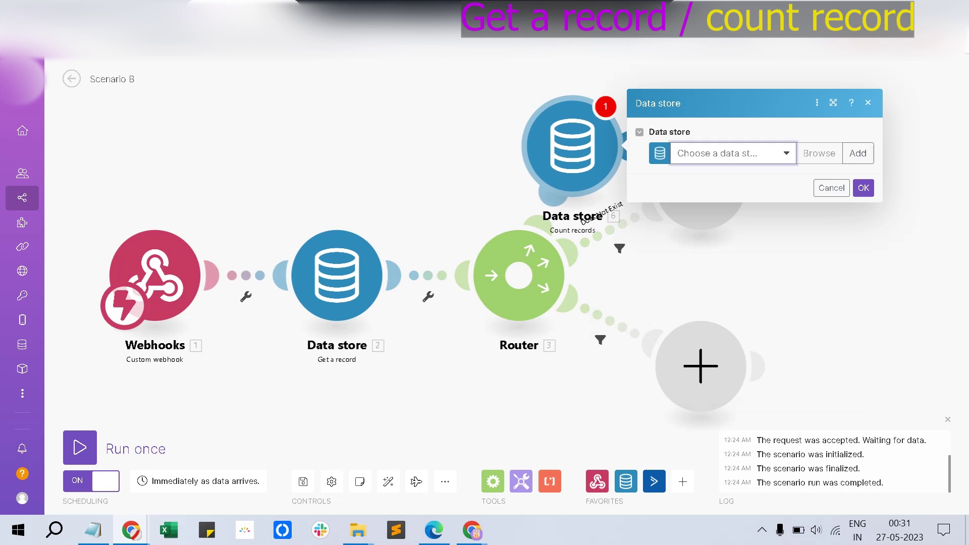
click(704, 173)
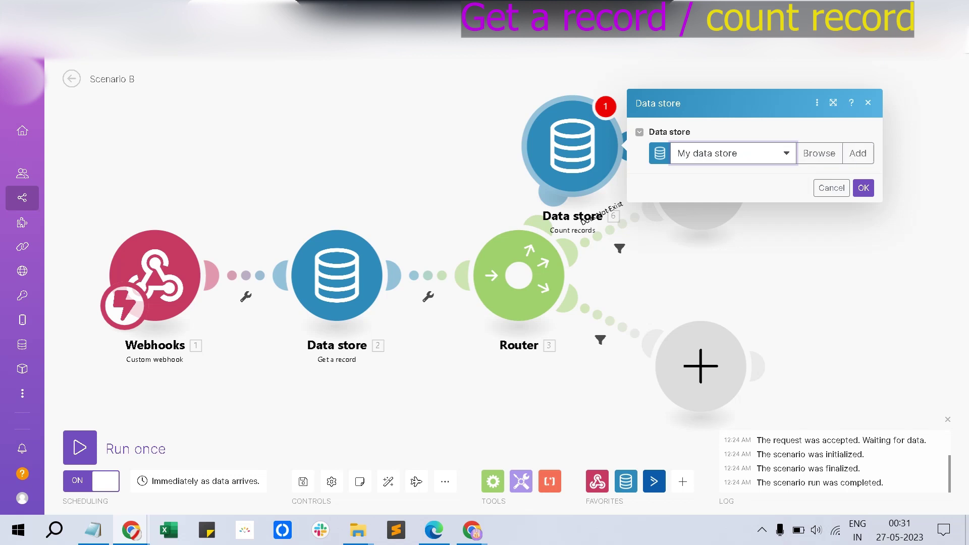
click(864, 188)
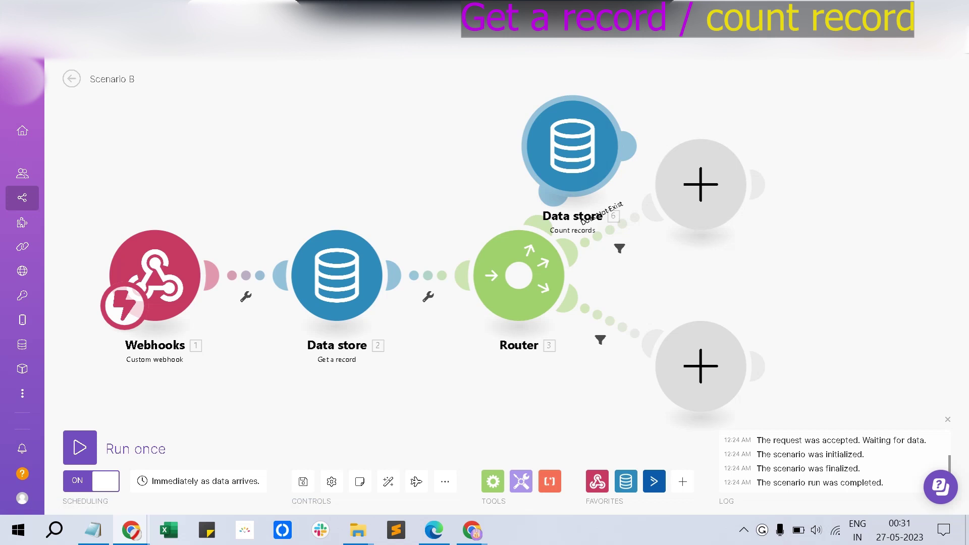
- Run only the Count records module and inspect its output bundle
right_click(580, 155)
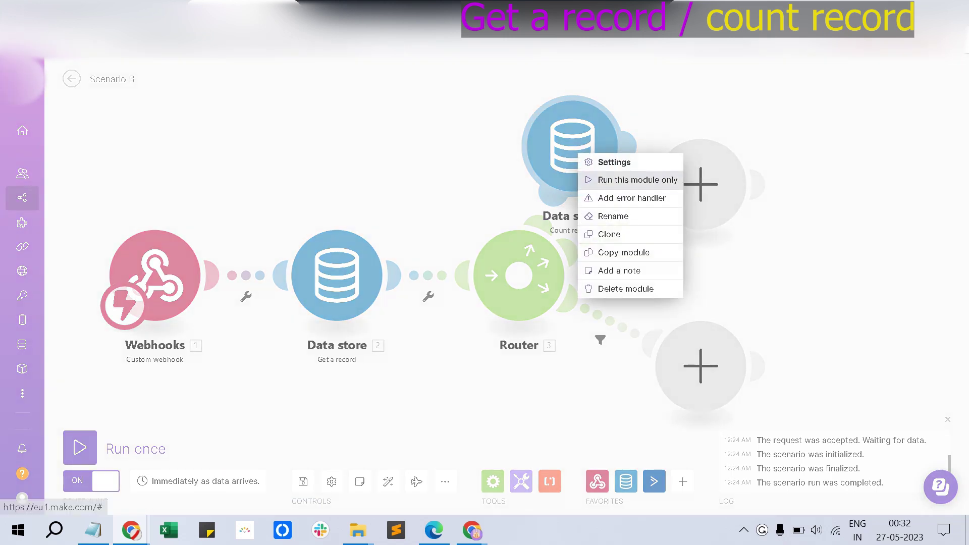
click(636, 180)
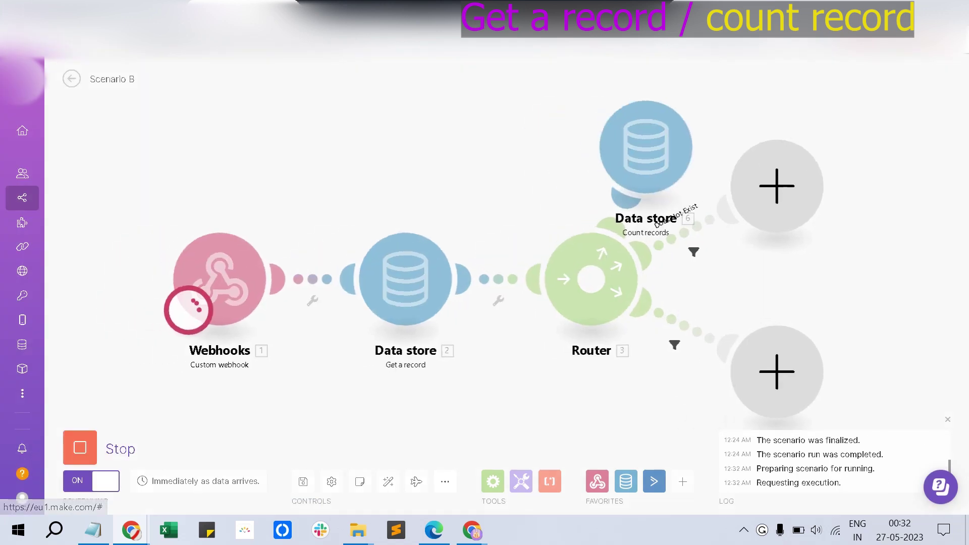
click(715, 89)
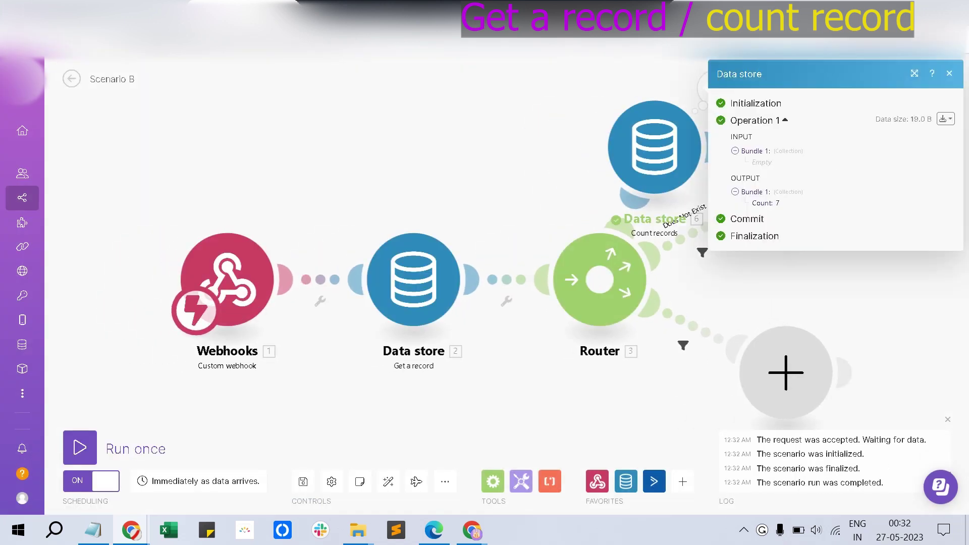
key(ctrl+Tab)
key(Escape)
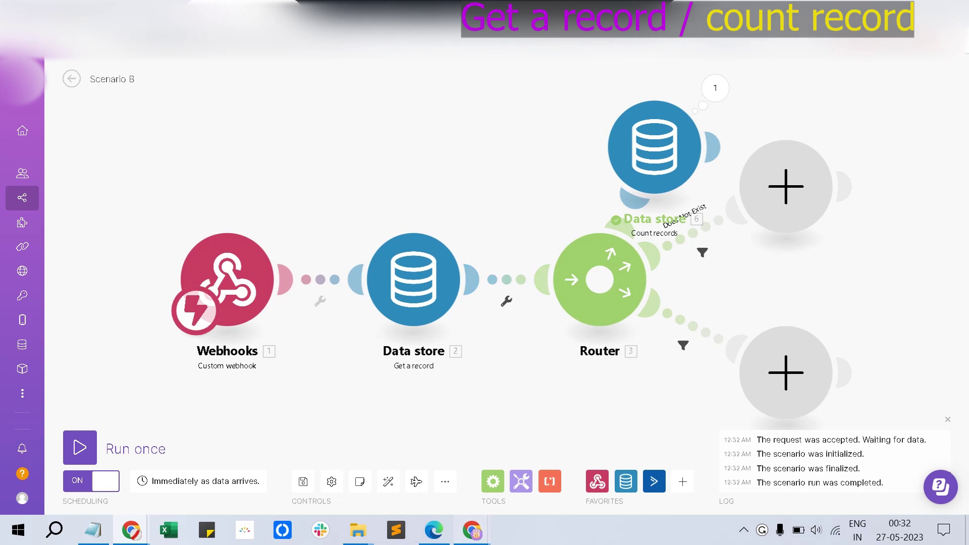
mouse_move(471, 530)
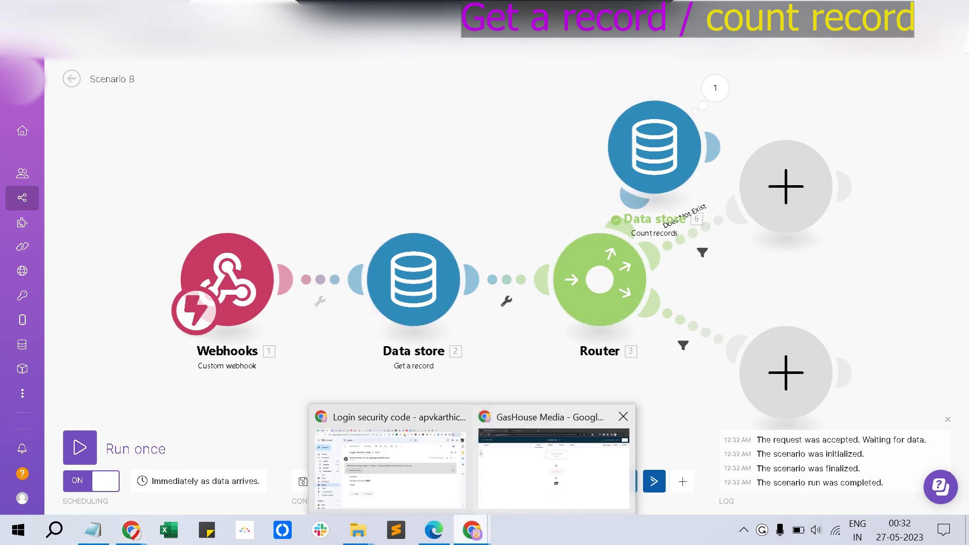
click(554, 468)
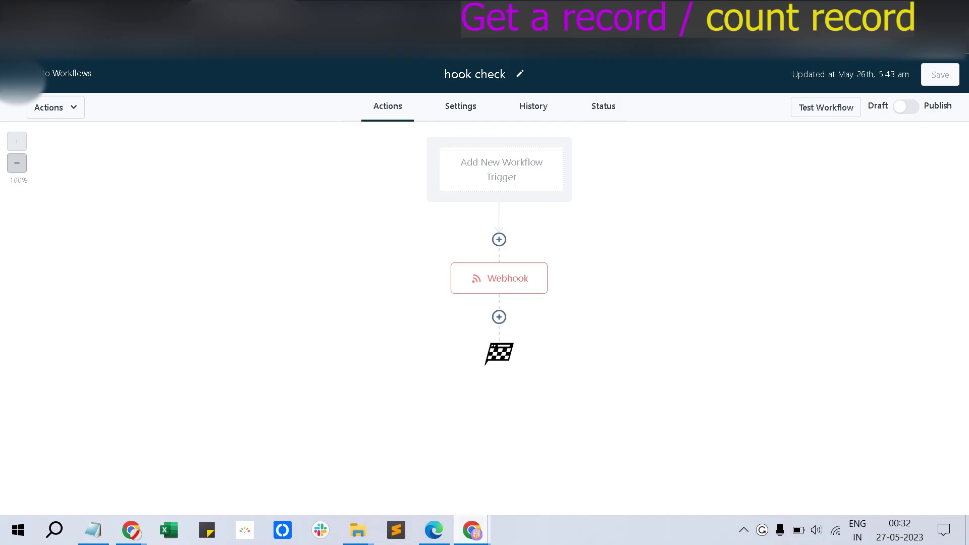
mouse_move(472, 529)
click(384, 467)
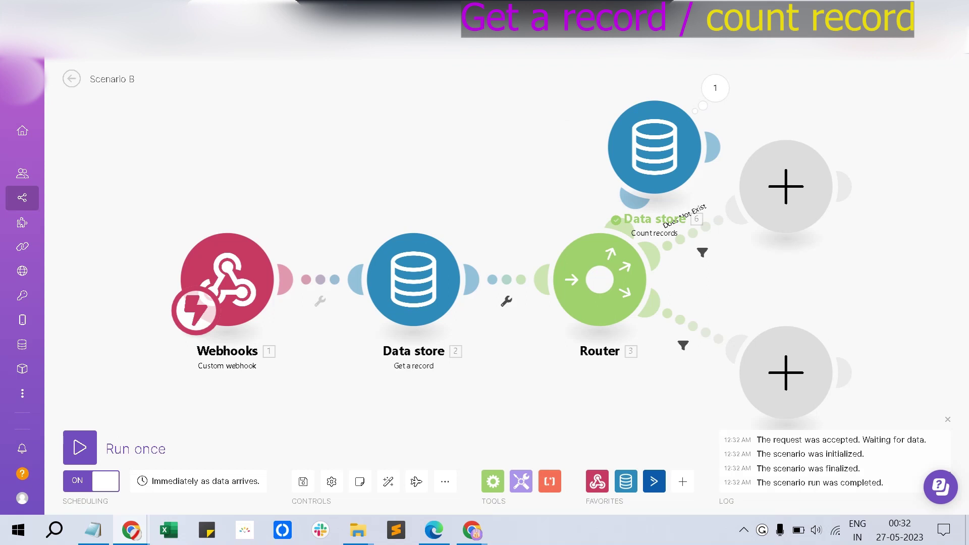
- Exit the Scenario B editor with its changes saved and open the scenario's run history
click(71, 79)
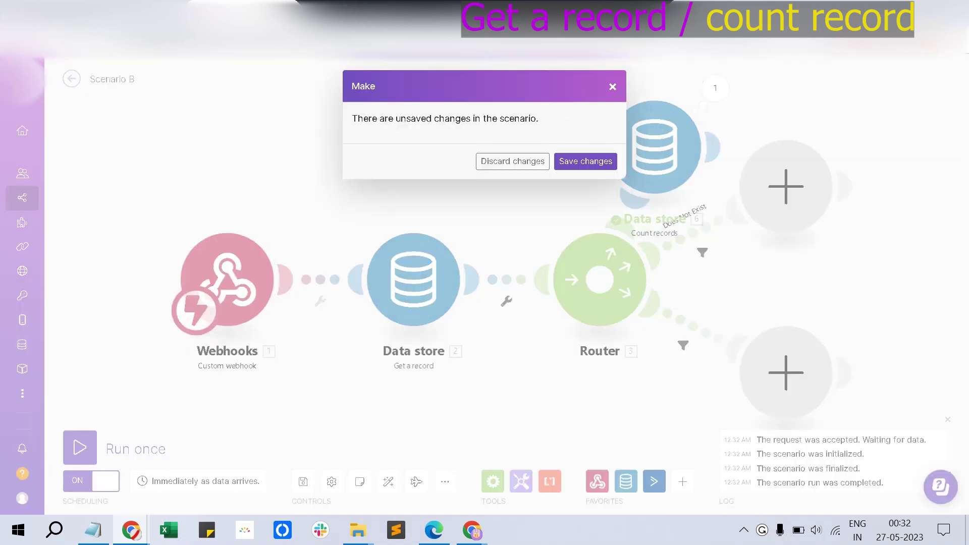
key(Return)
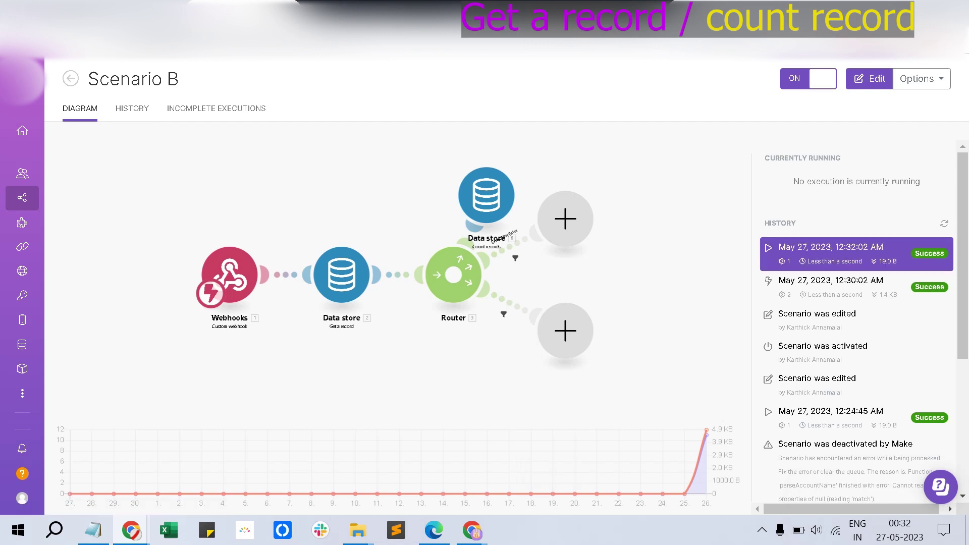
click(831, 247)
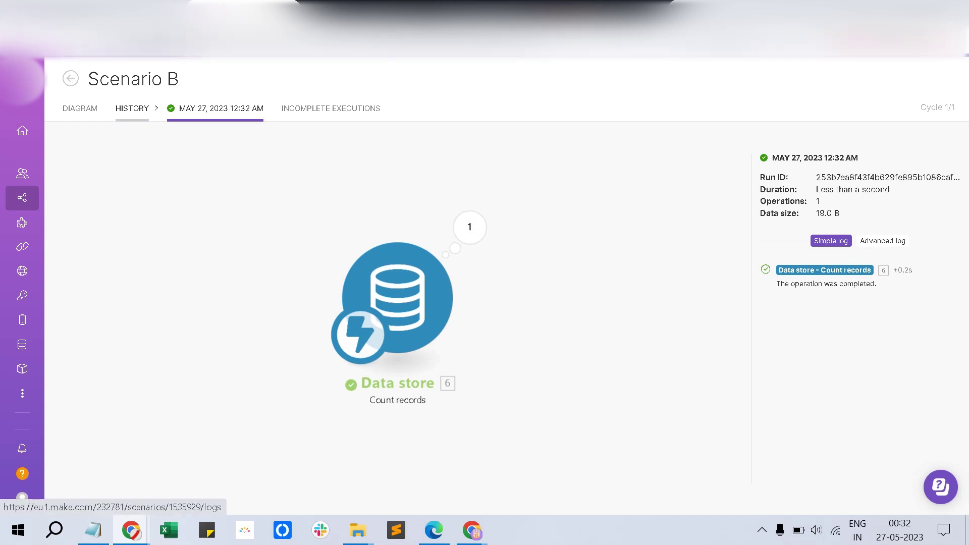
click(131, 108)
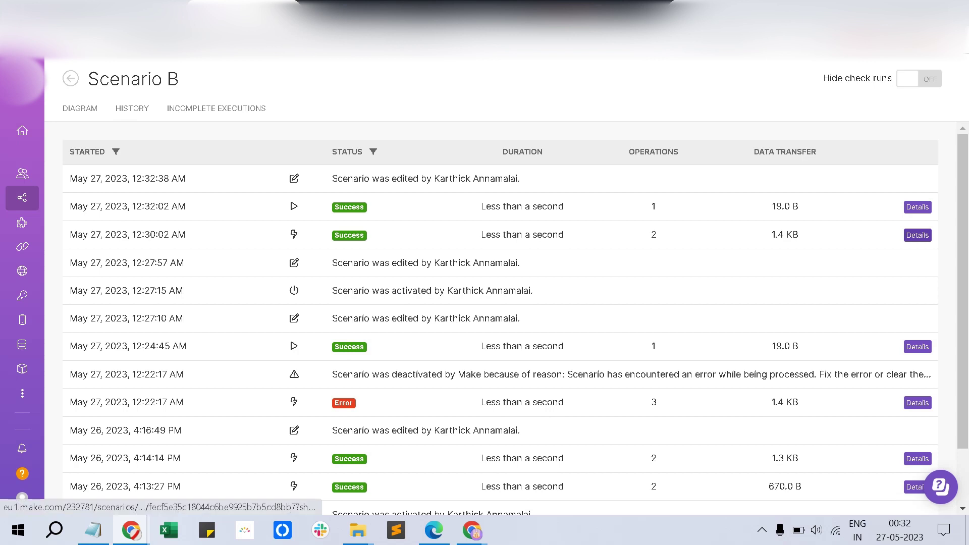
- Review the 12:30 AM run's Get a record input key and its name, email and company output, then return to the scenario diagram
click(917, 207)
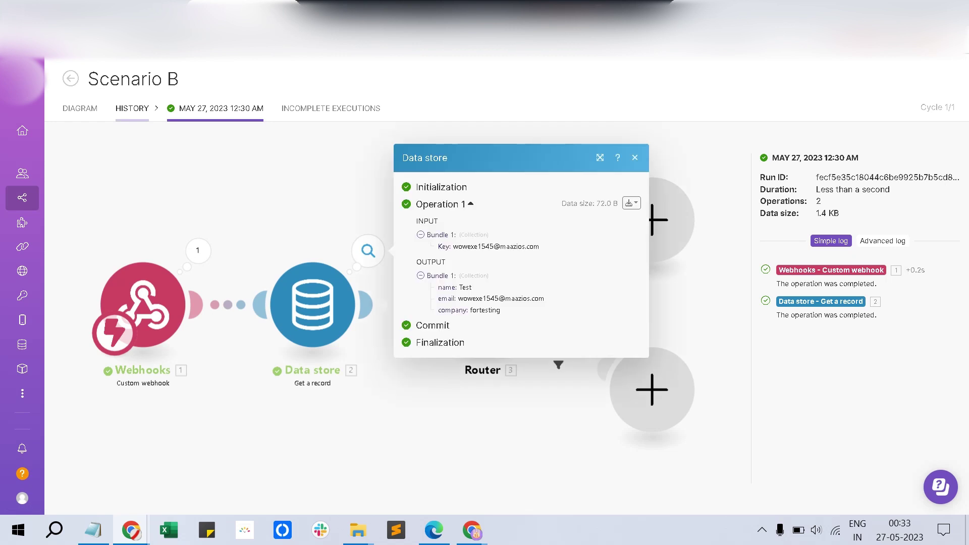
drag(453, 246, 540, 247)
drag(438, 287, 452, 325)
click(437, 288)
drag(438, 287, 500, 310)
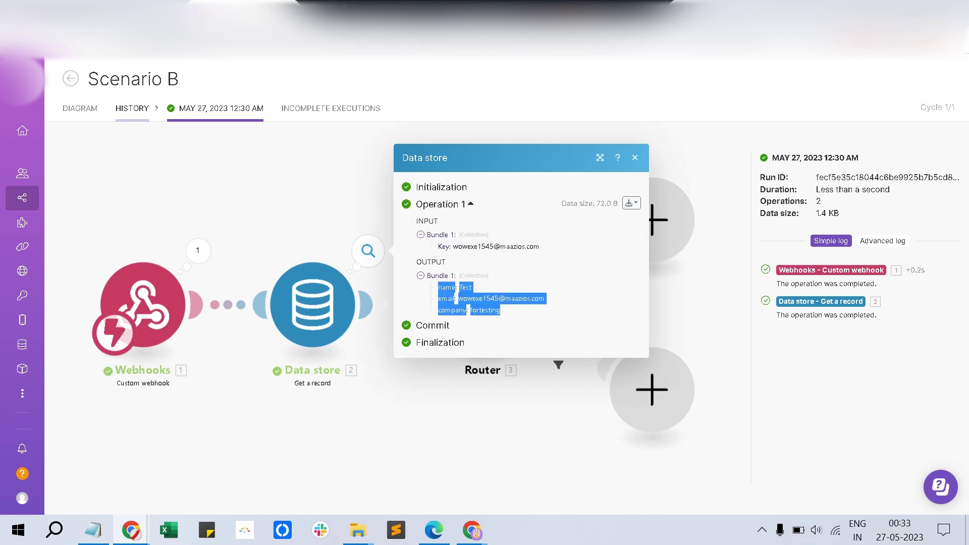
click(510, 339)
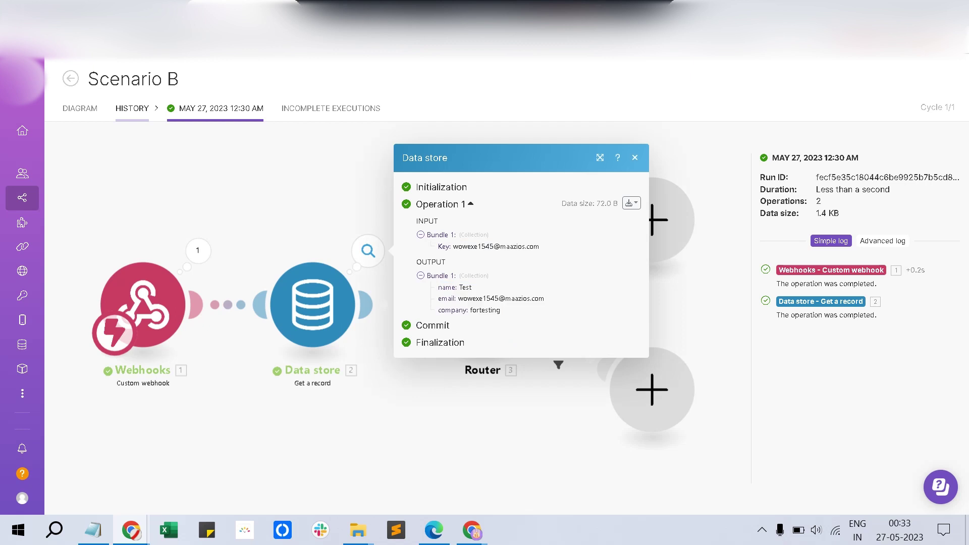
key(Escape)
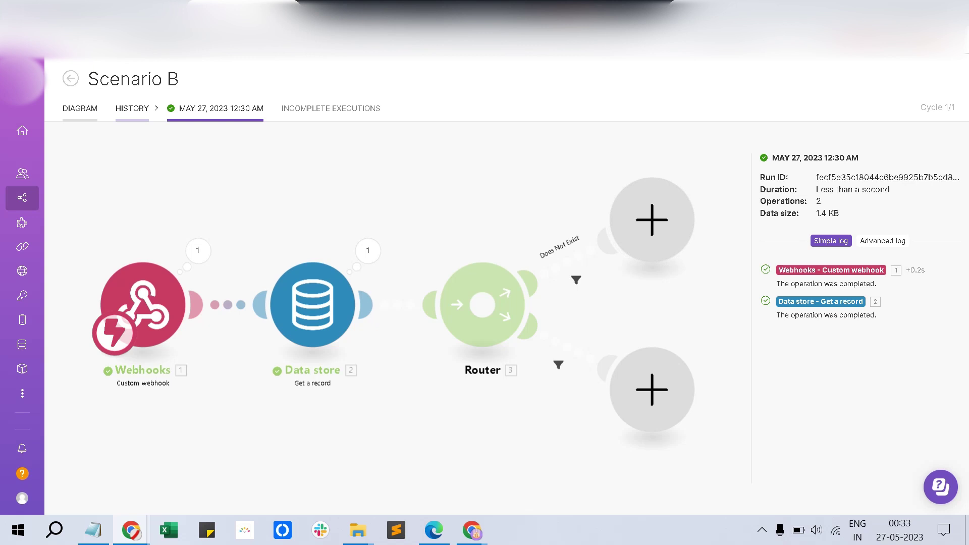
click(79, 108)
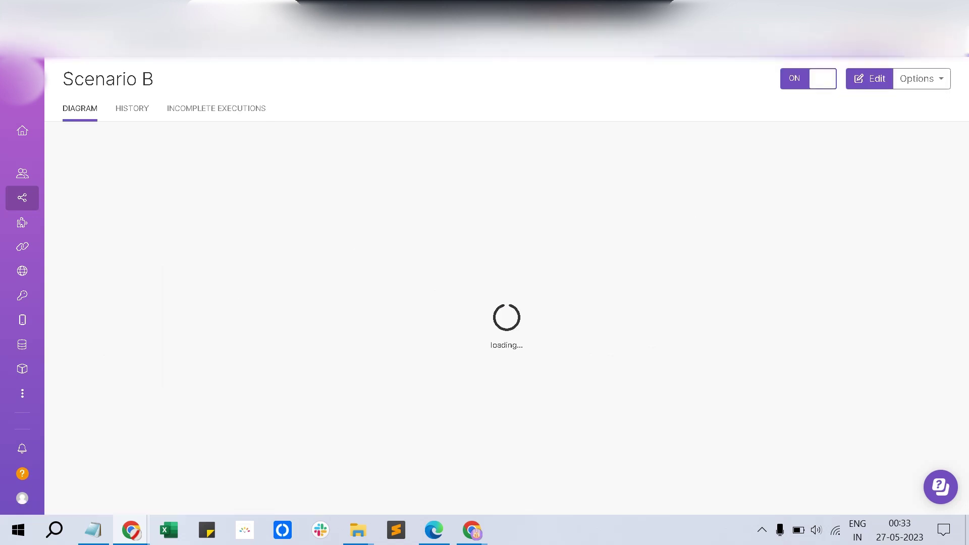